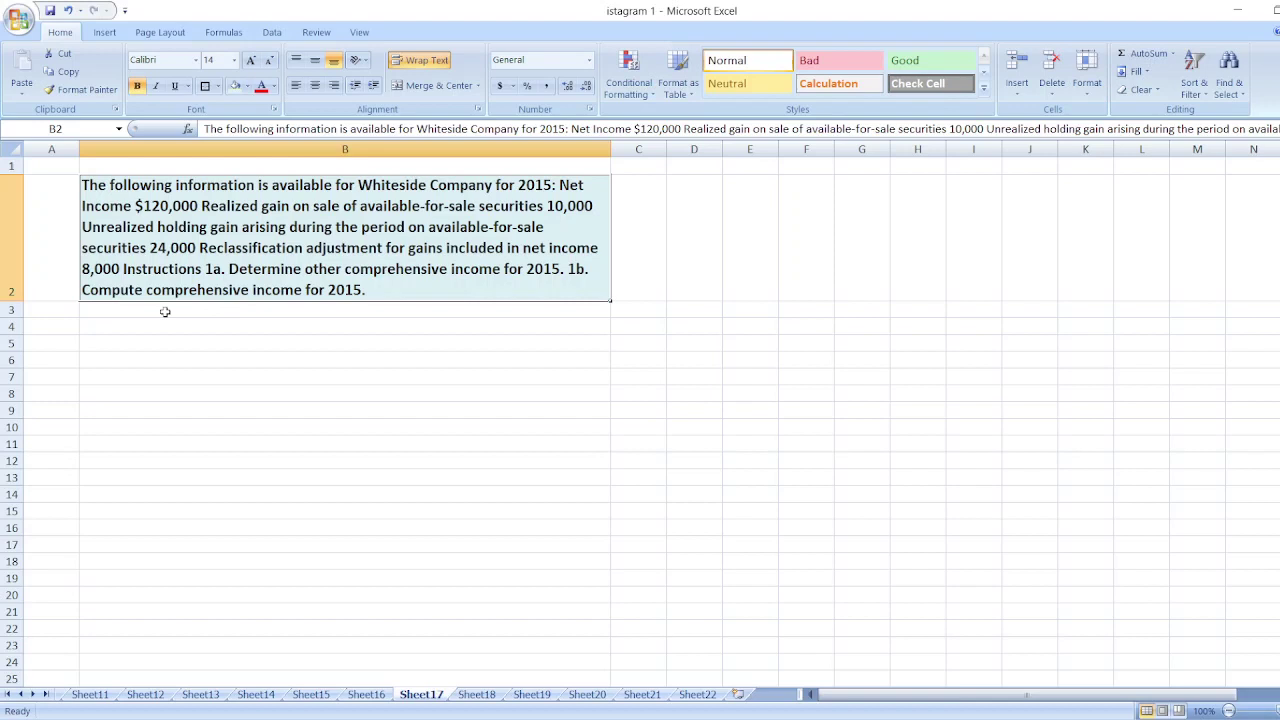
# - Enter the heading 'a) Other Comprehensive Income for 2015:' in cell B4
pyautogui.click(249, 325)
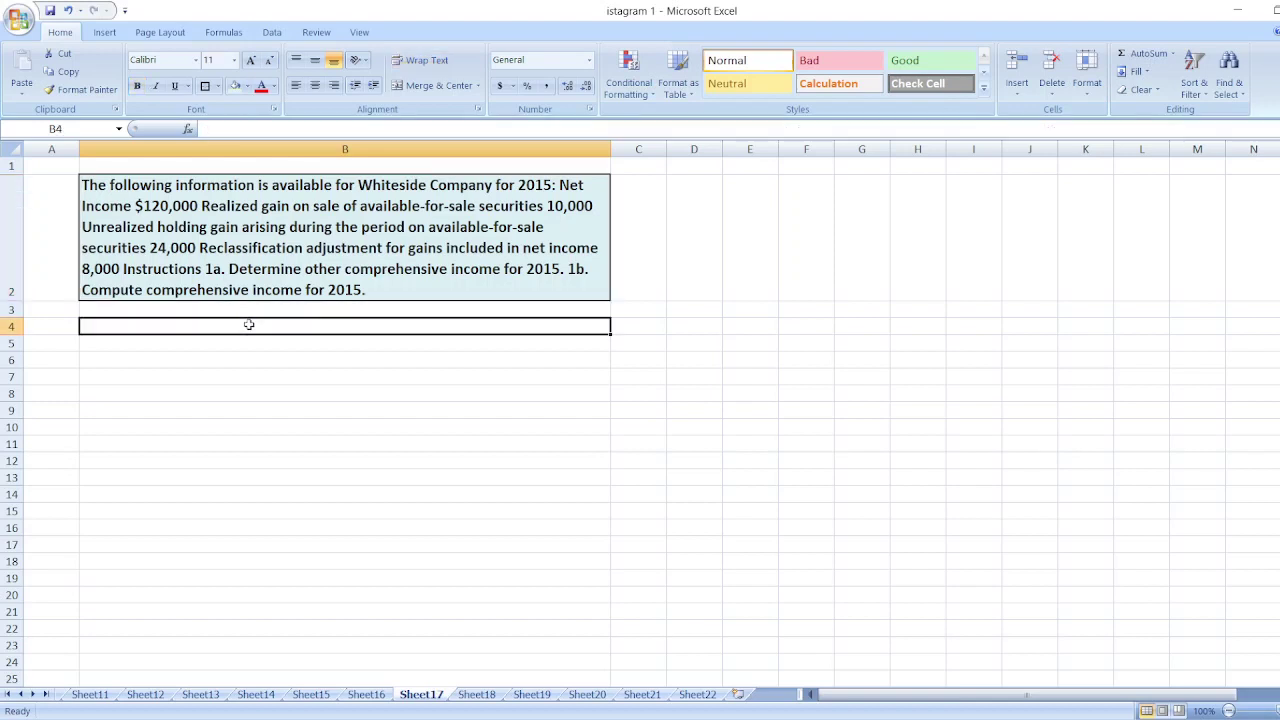
pyautogui.write('a)')
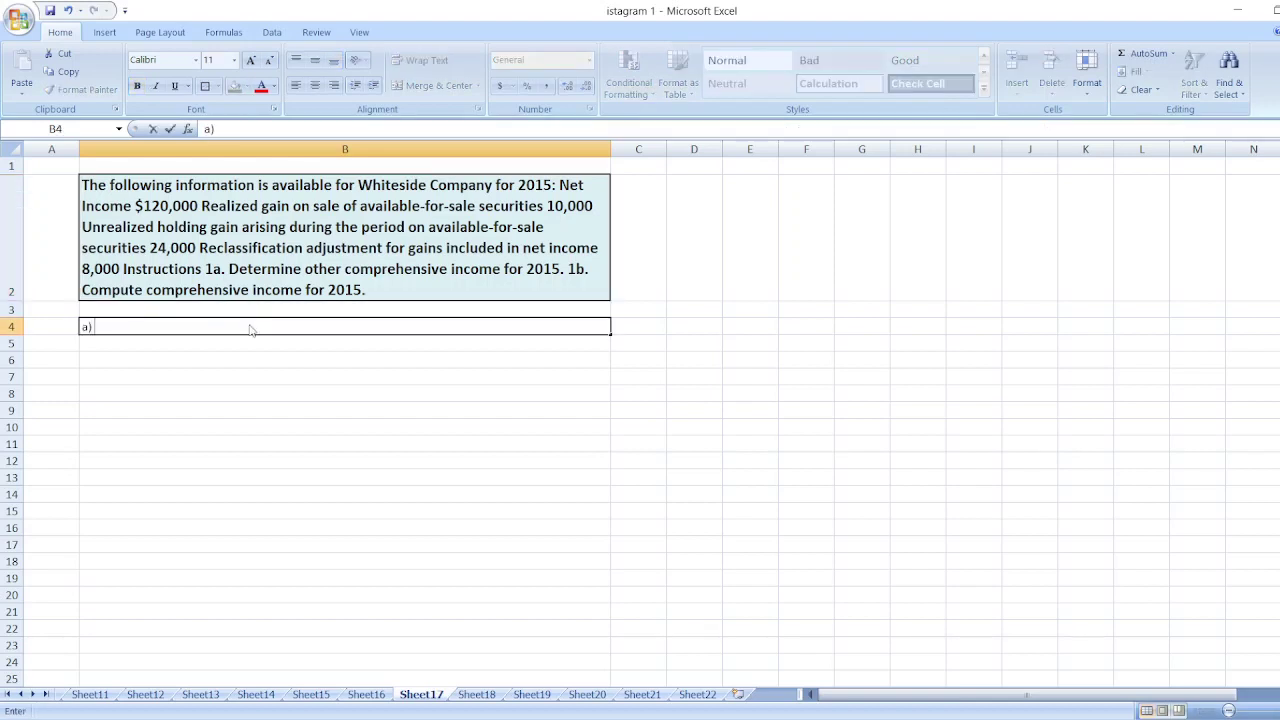
pyautogui.write(' Other Comprehen')
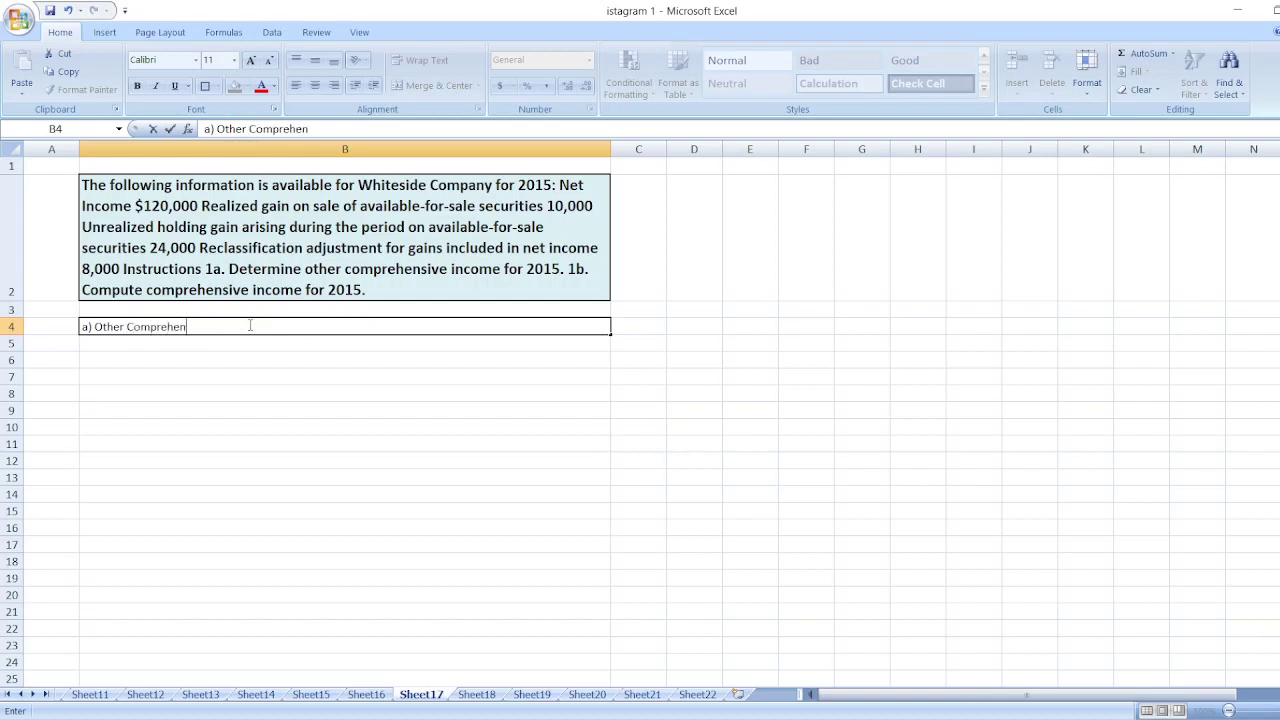
pyautogui.write('sive Income for 201')
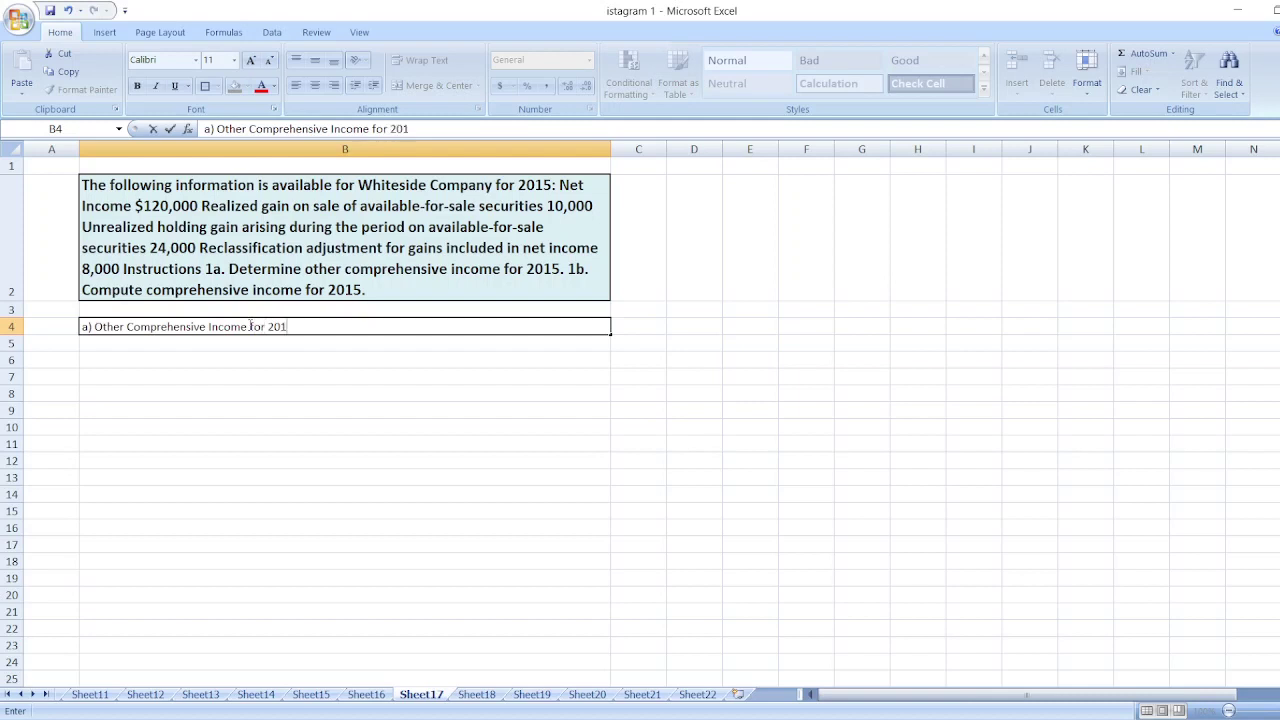
pyautogui.write('5:')
pyautogui.press('Return')
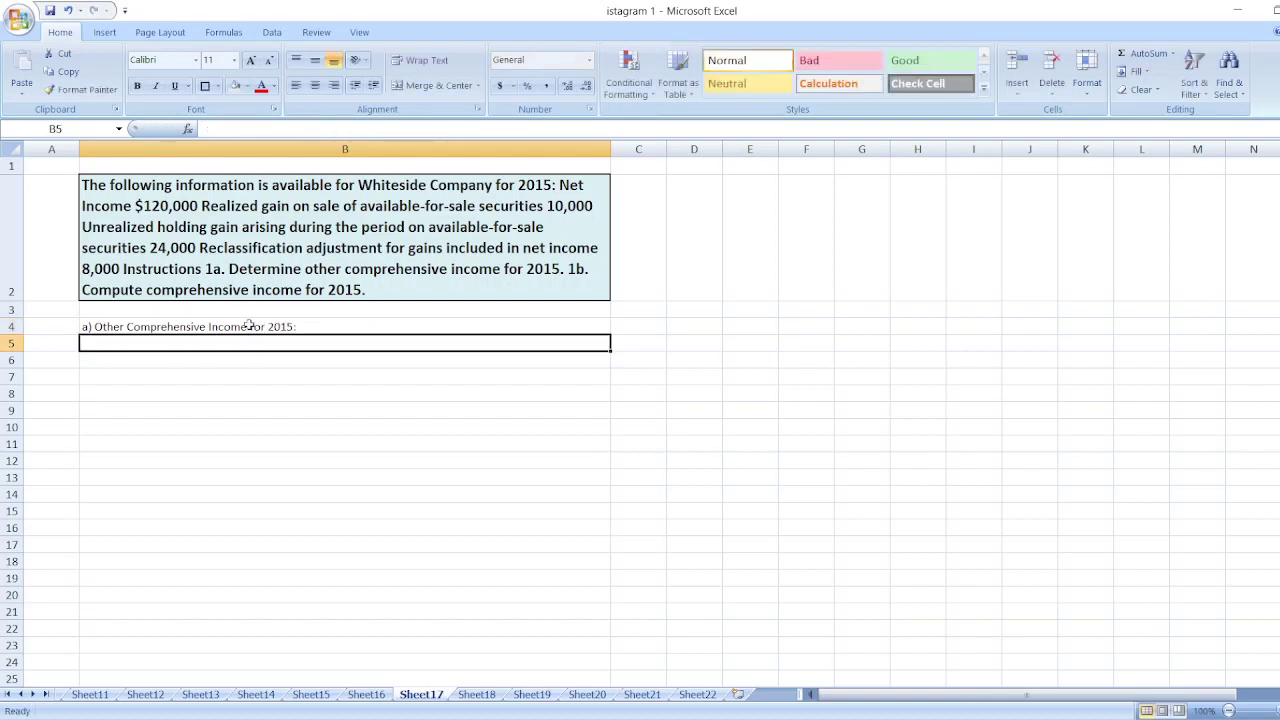
# - Add a Realized Gain line with an amount of 10000 in row 5
pyautogui.write('Realix')
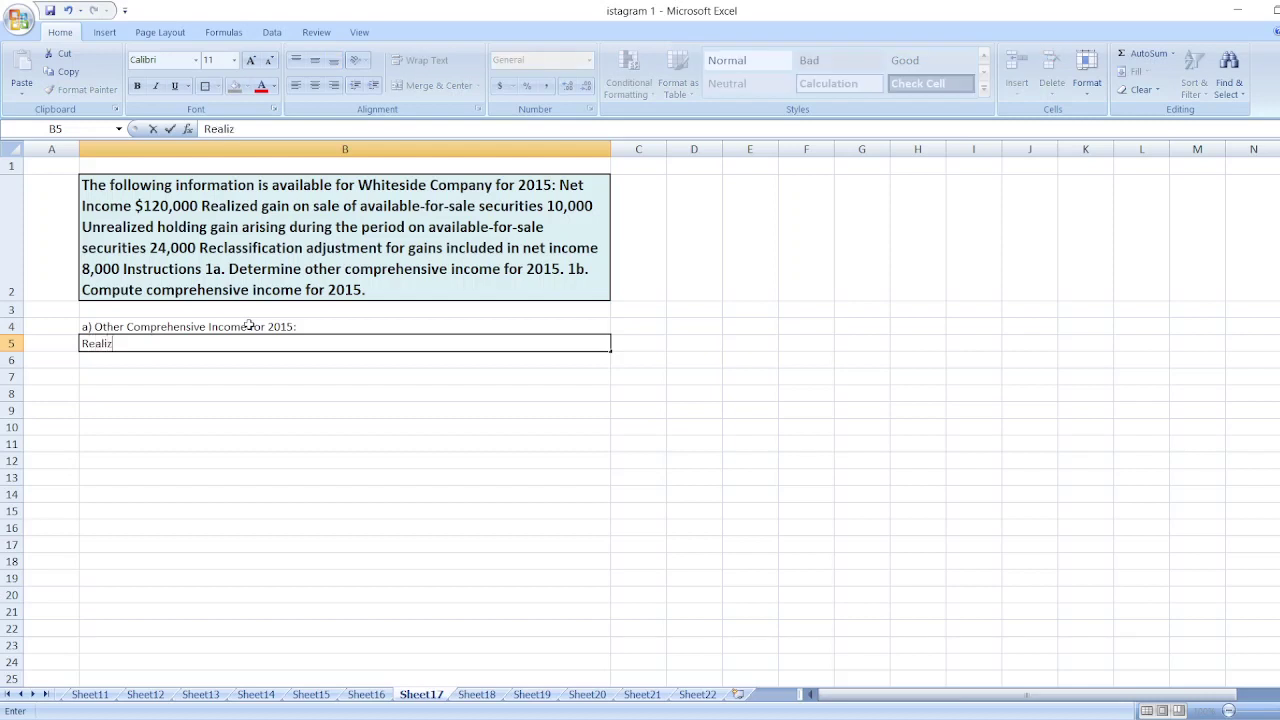
pyautogui.write('ed Gain')
pyautogui.press('Tab')
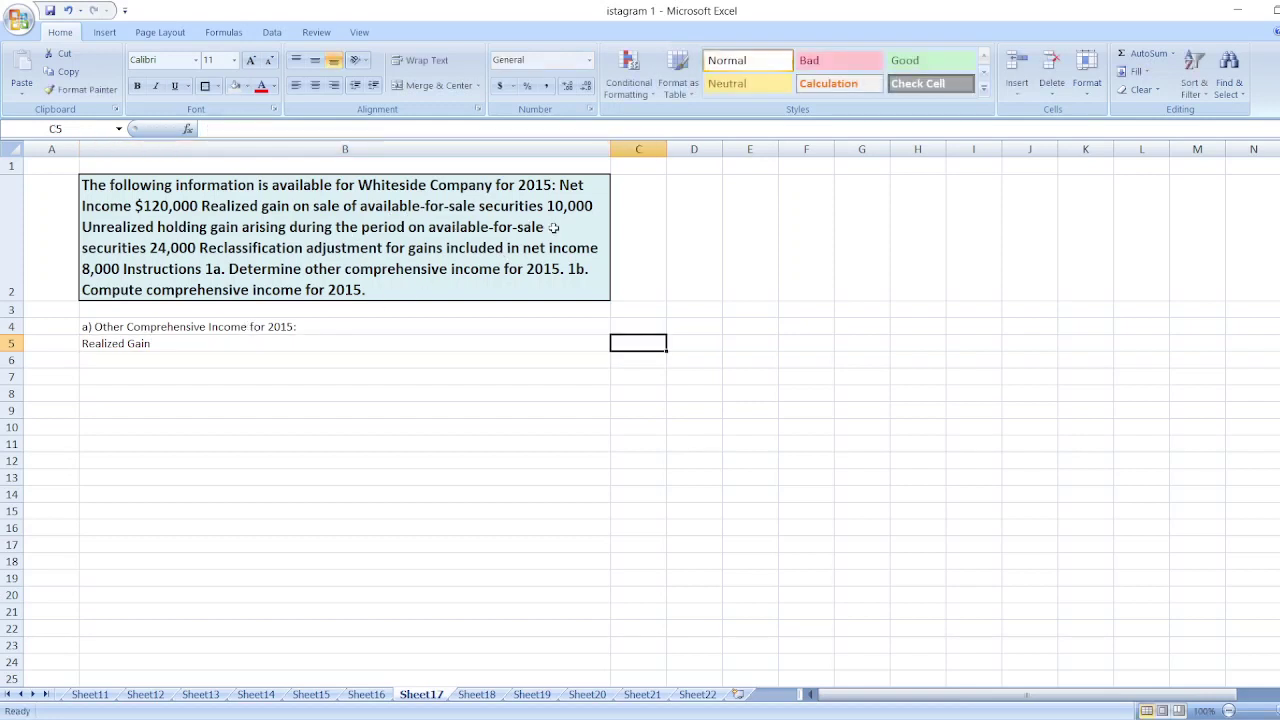
pyautogui.write('10000')
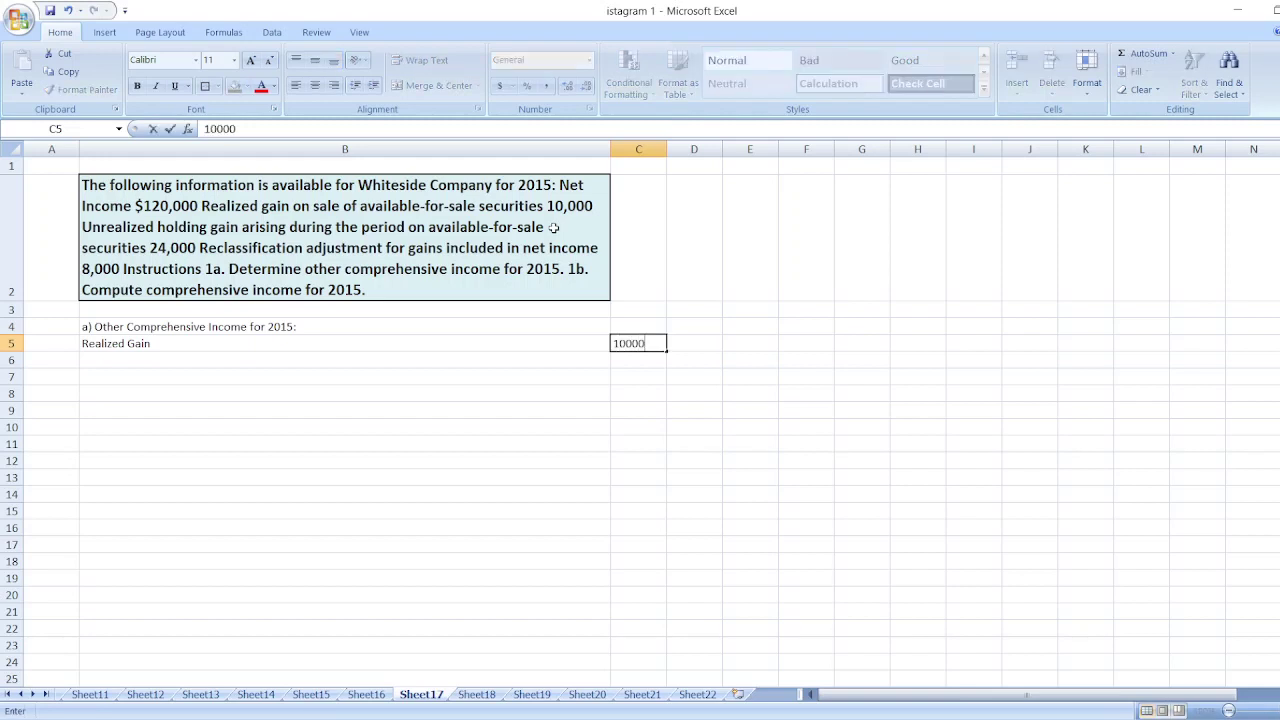
pyautogui.press('Return')
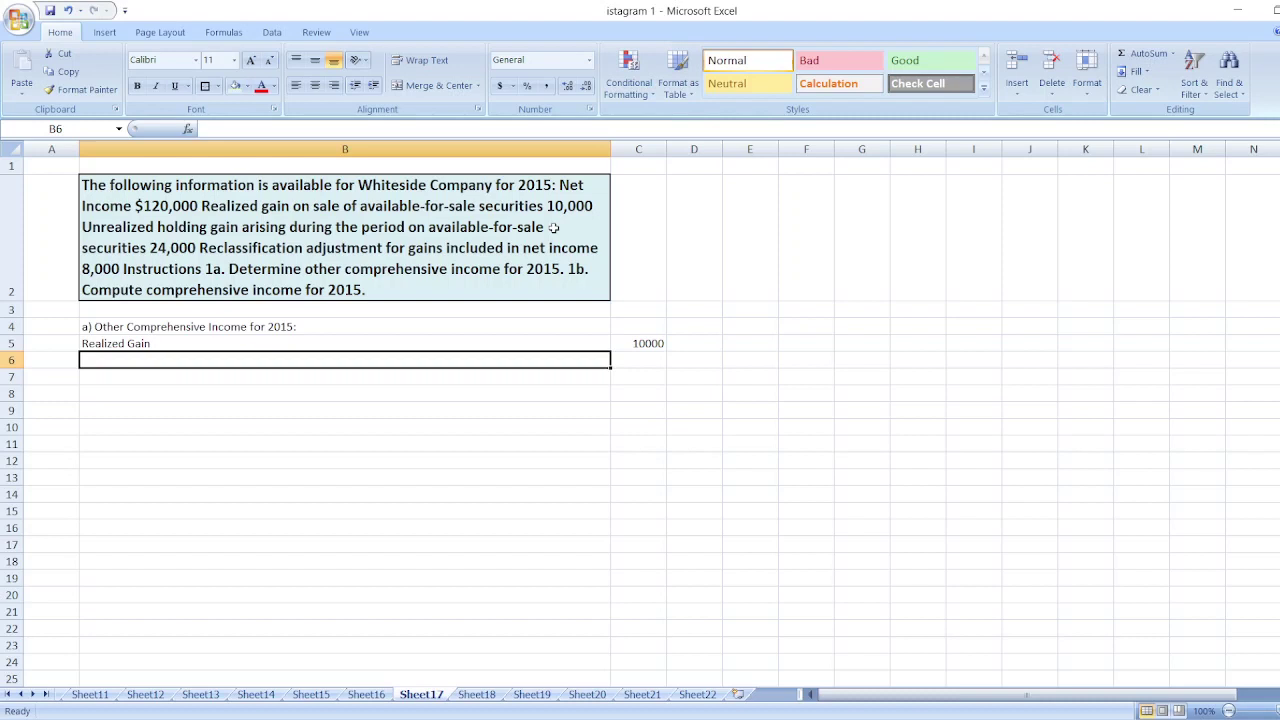
# - Add an Unrealized holding gain line of 24000 in row 6
pyautogui.write('Unreal')
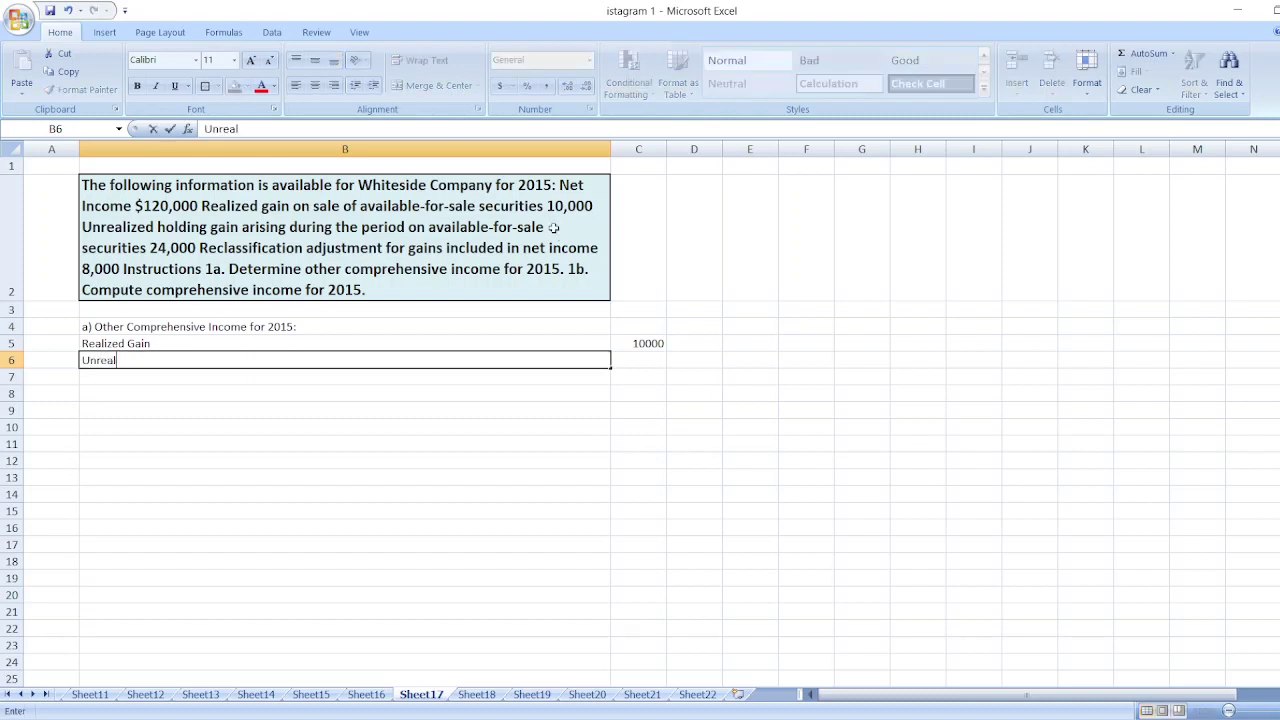
pyautogui.write('ized holding gain')
pyautogui.press('Tab')
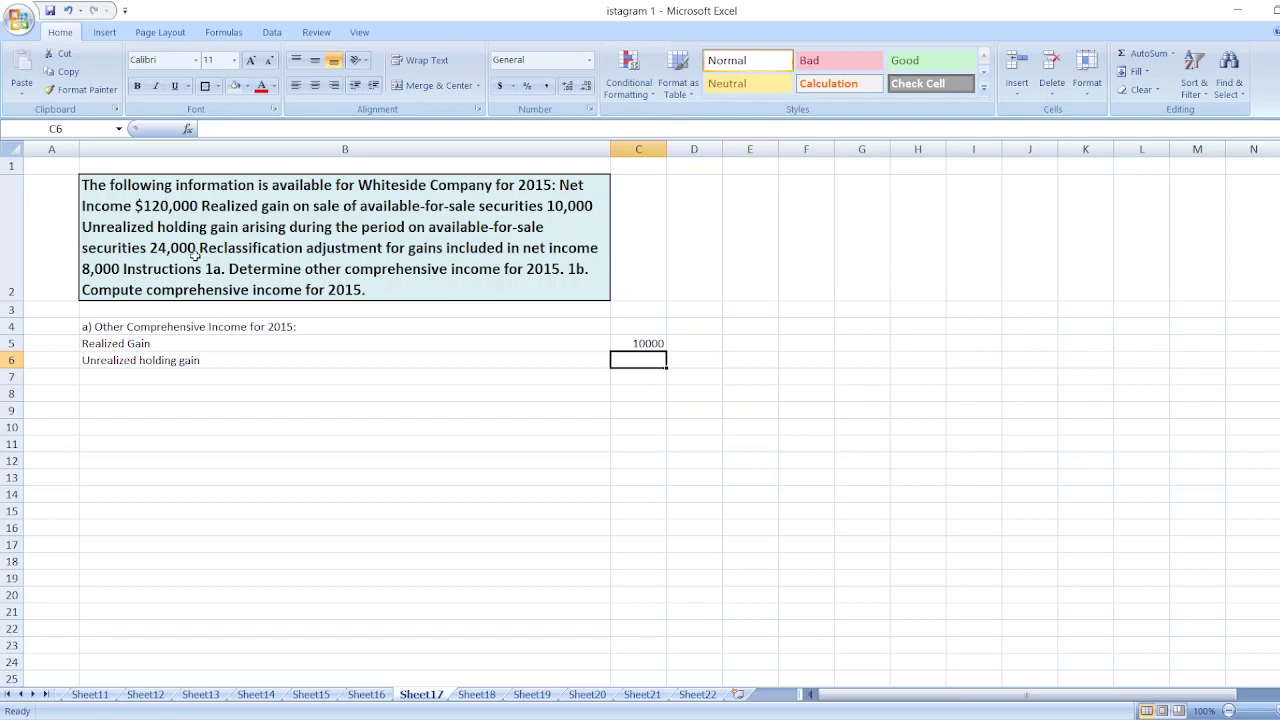
pyautogui.write('240000')
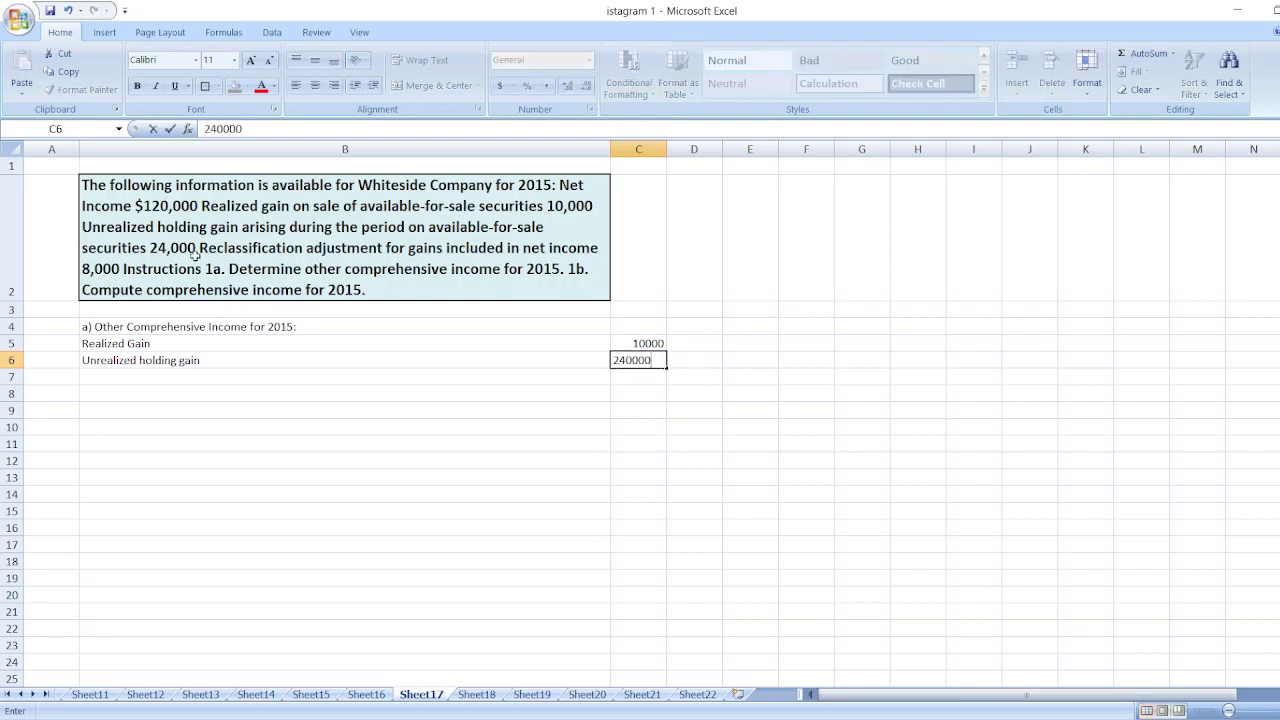
pyautogui.press('Return')
# - Add a 'Less: Reclassification Adjustment' line of -8000 in row 7
pyautogui.press('Left')
pyautogui.write('Less:')
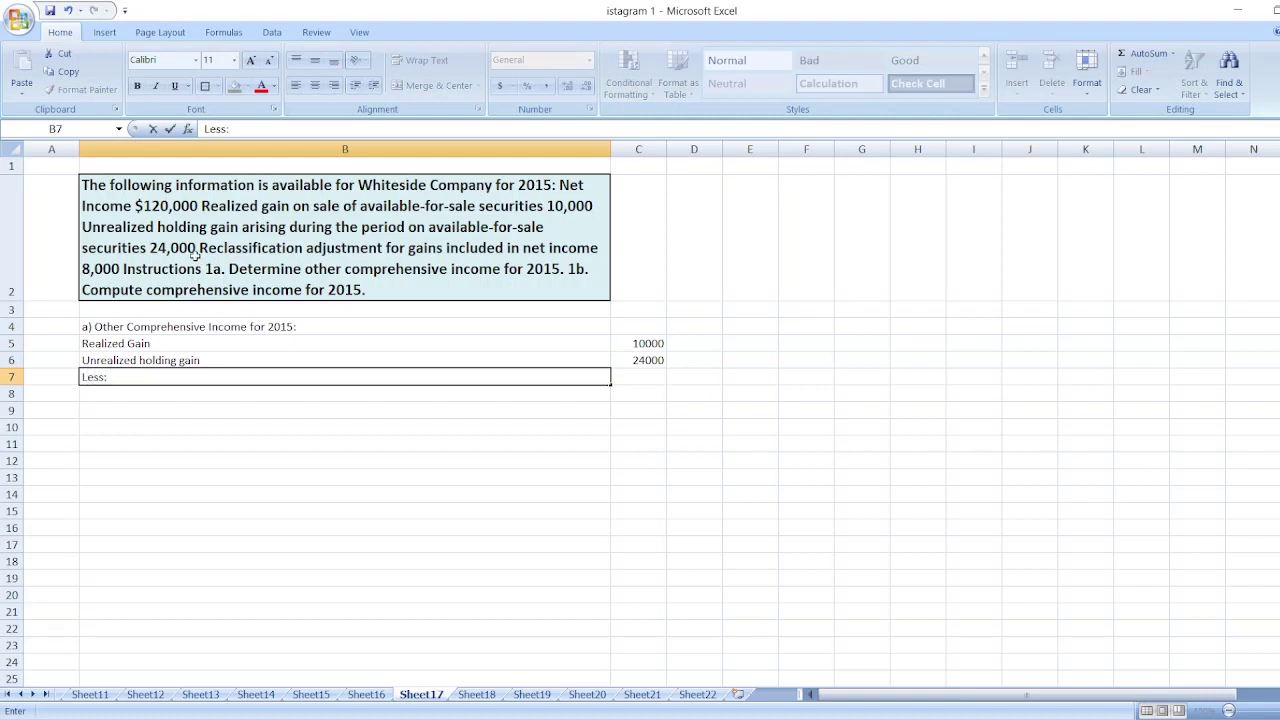
pyautogui.write('Reclassification Ad')
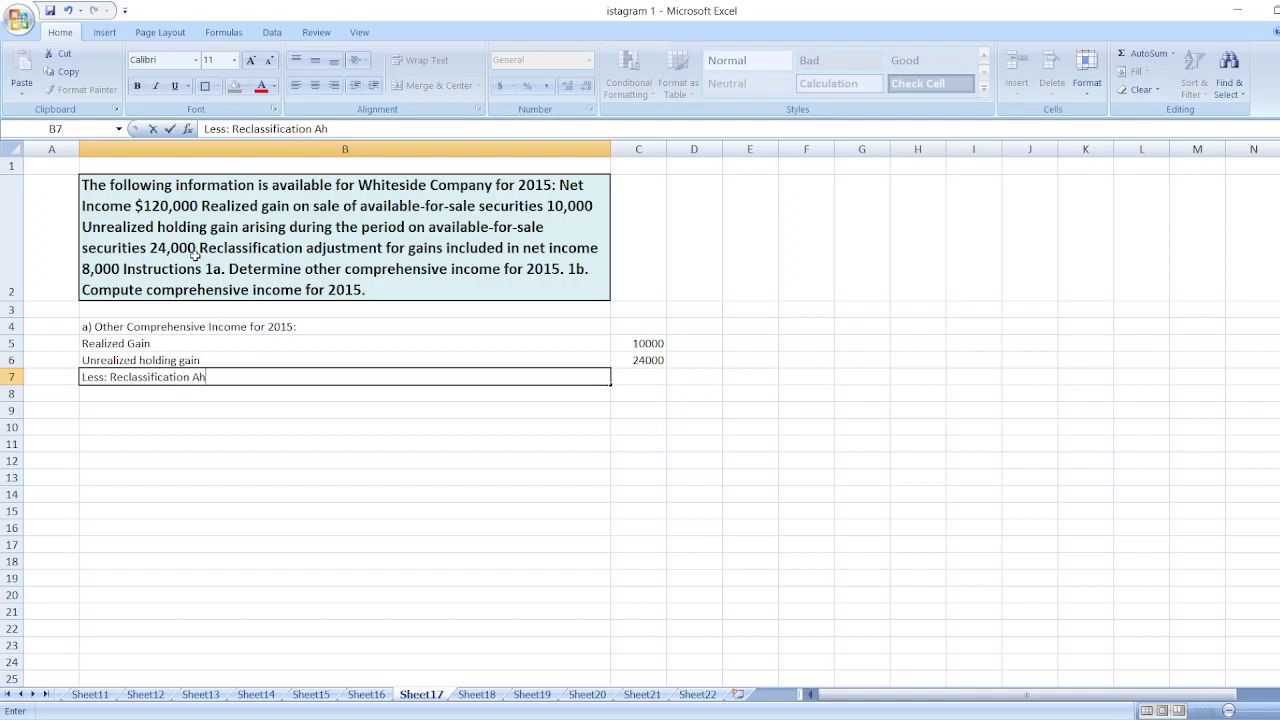
pyautogui.press('BackSpace')
pyautogui.write('djustment')
pyautogui.press('Tab')
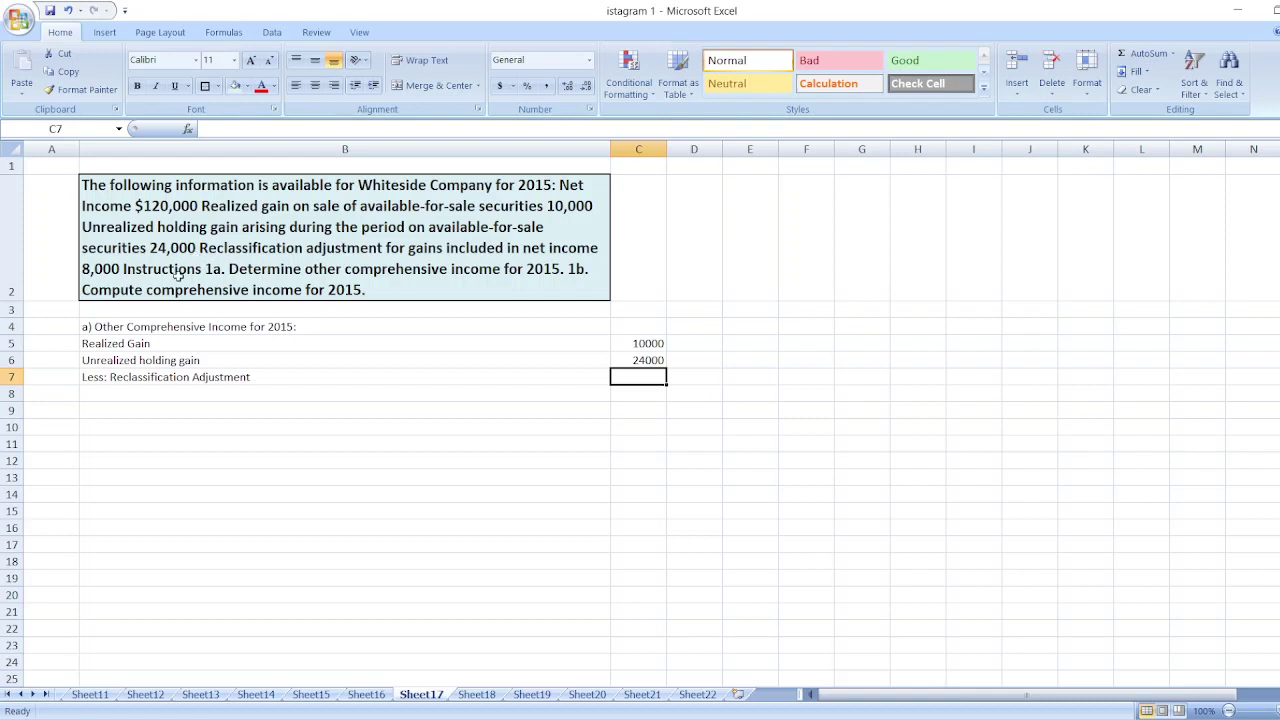
pyautogui.write('-8000')
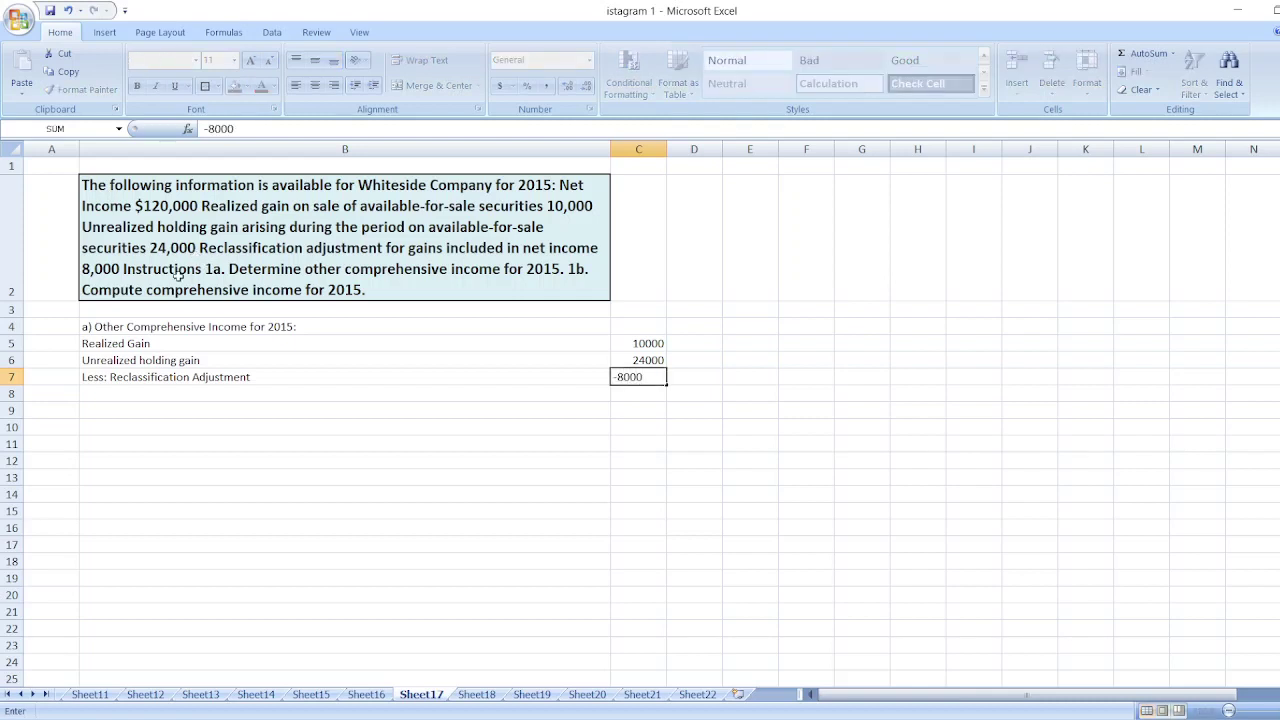
pyautogui.press('Return')
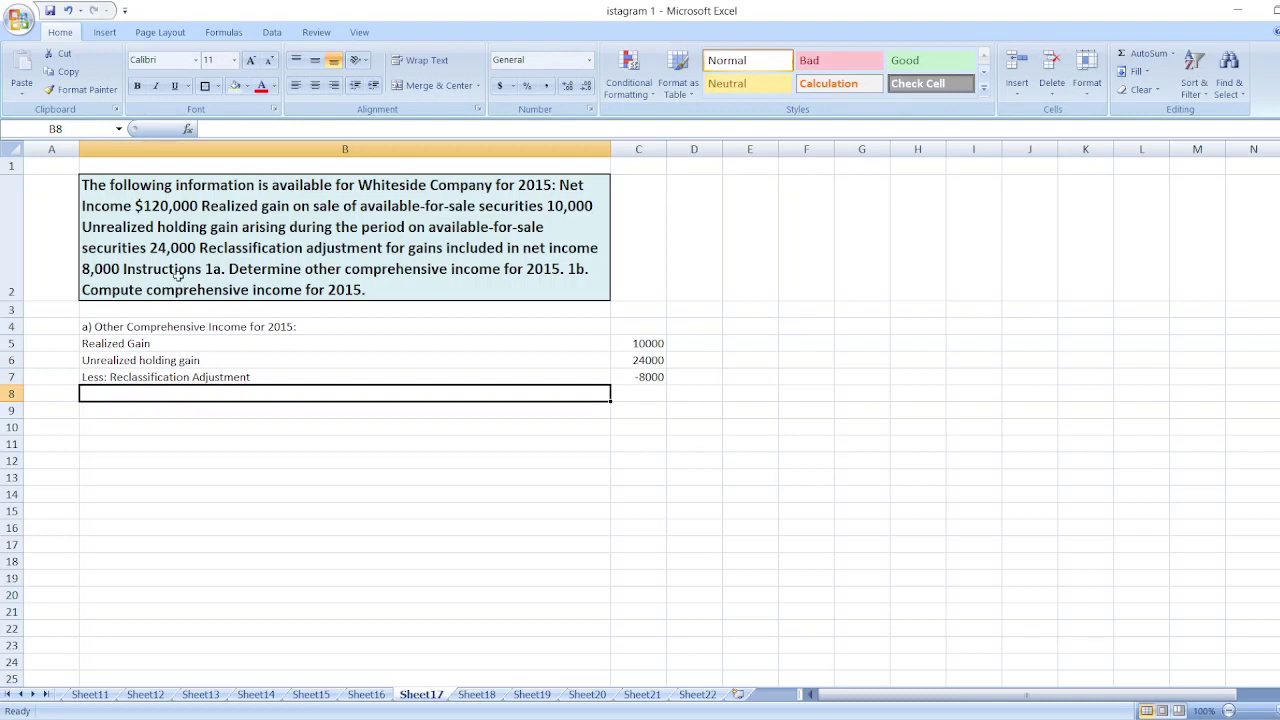
# - Add an 'Other Comprehensive Income for 2015' total in row 8 using =SUM(C5:C7), giving 26000
pyautogui.write('Other C')
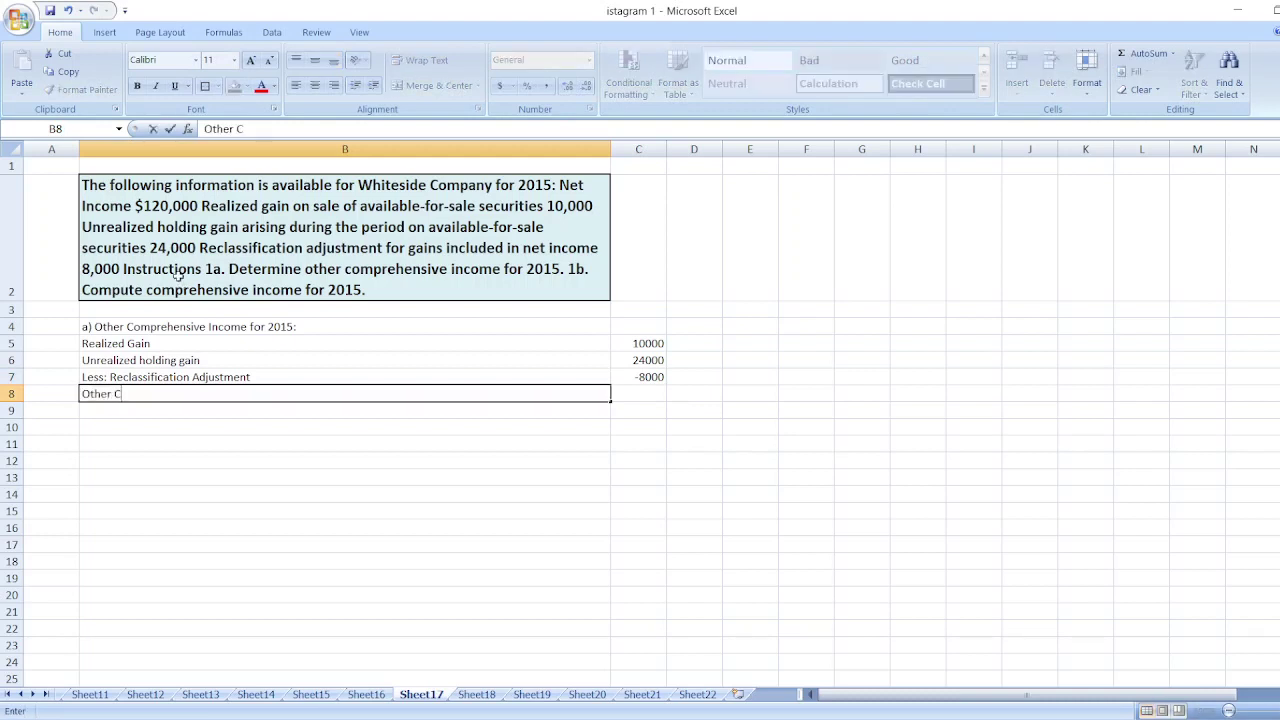
pyautogui.write('omprehensive Inco')
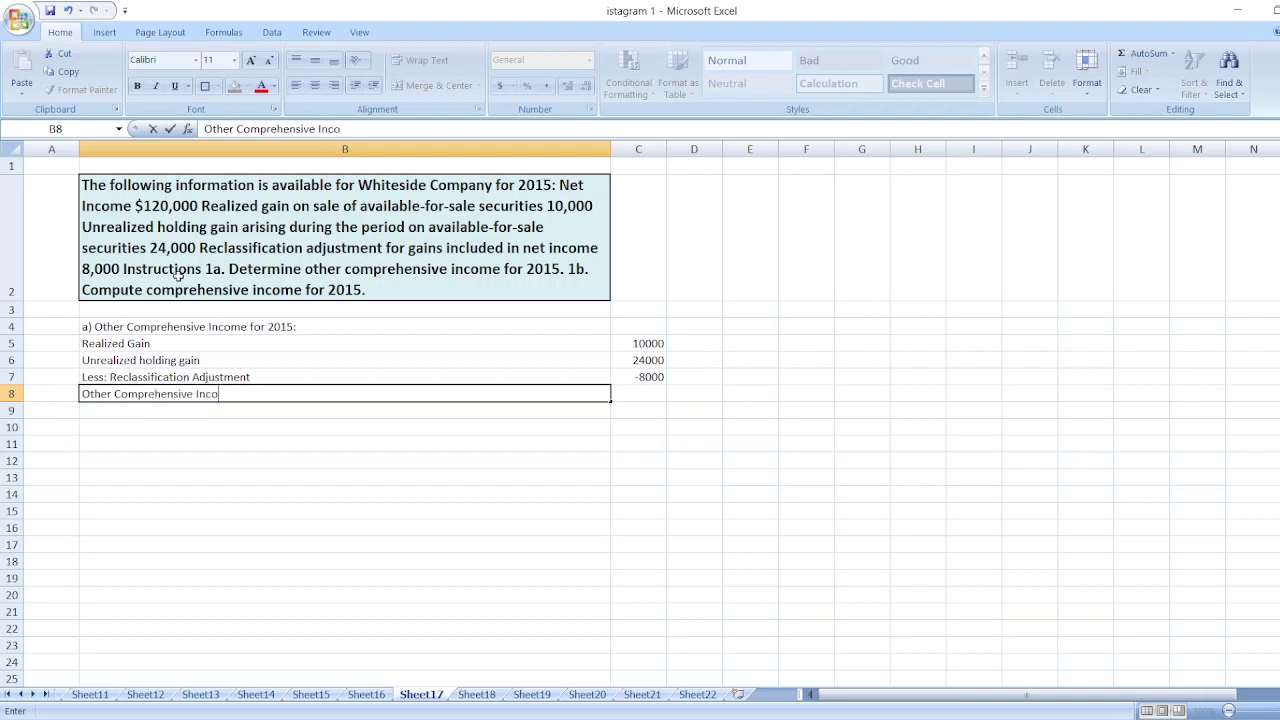
pyautogui.write('me for 29')
pyautogui.write('1')
pyautogui.press('BackSpace')
pyautogui.press('BackSpace')
pyautogui.write('015')
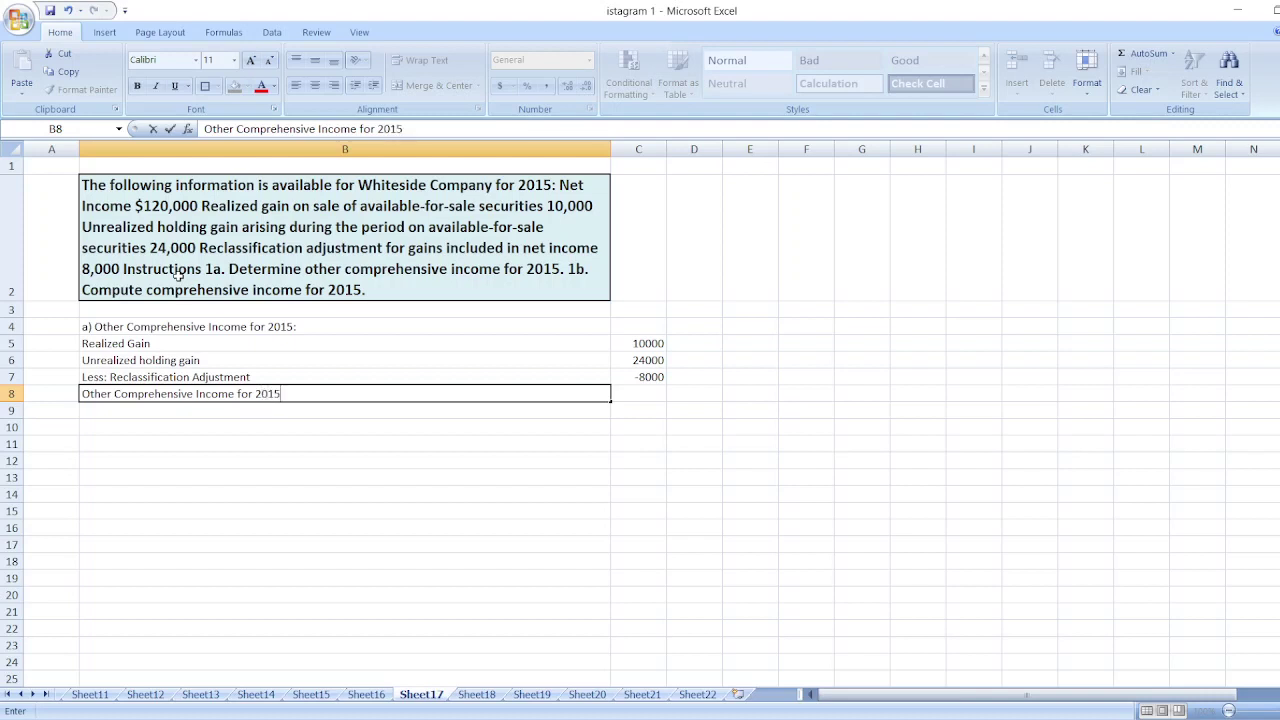
pyautogui.press('Tab')
pyautogui.write('=')
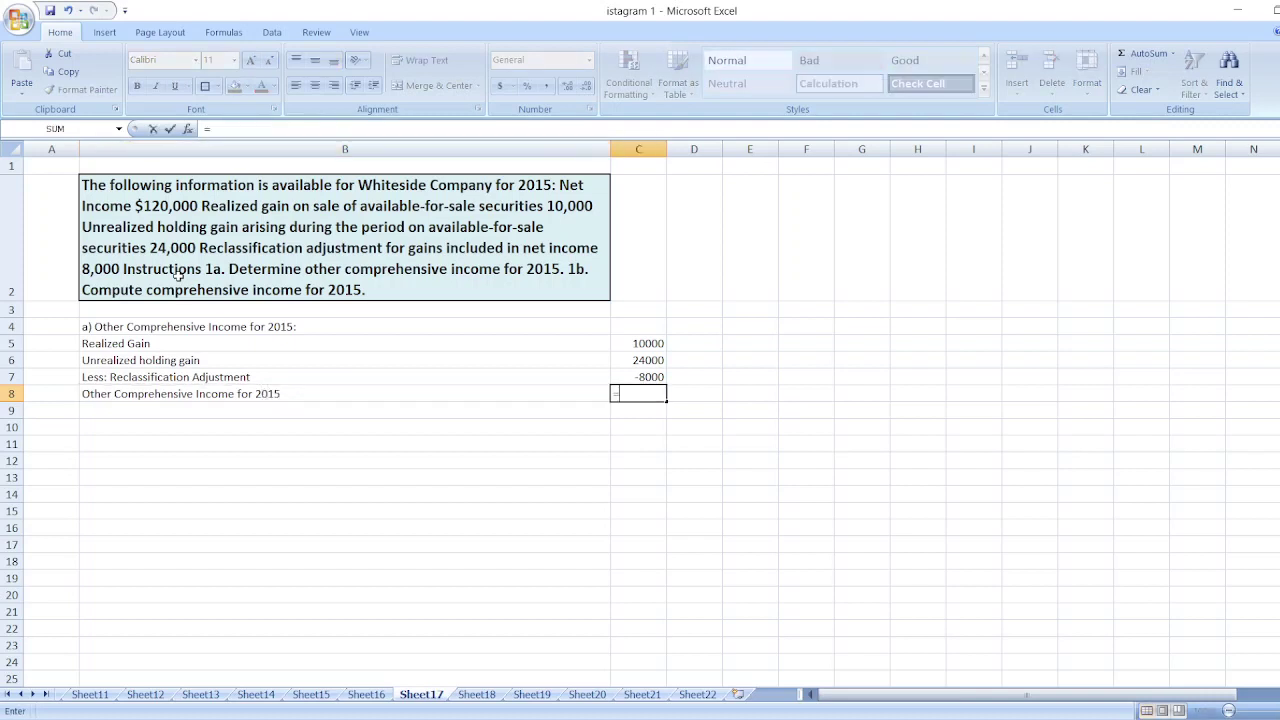
pyautogui.write('sum(')
pyautogui.press('Up')
pyautogui.press('Up')
pyautogui.press('Up')
pyautogui.hotkey('shift', 'Down')
pyautogui.hotkey('shift', 'Down')
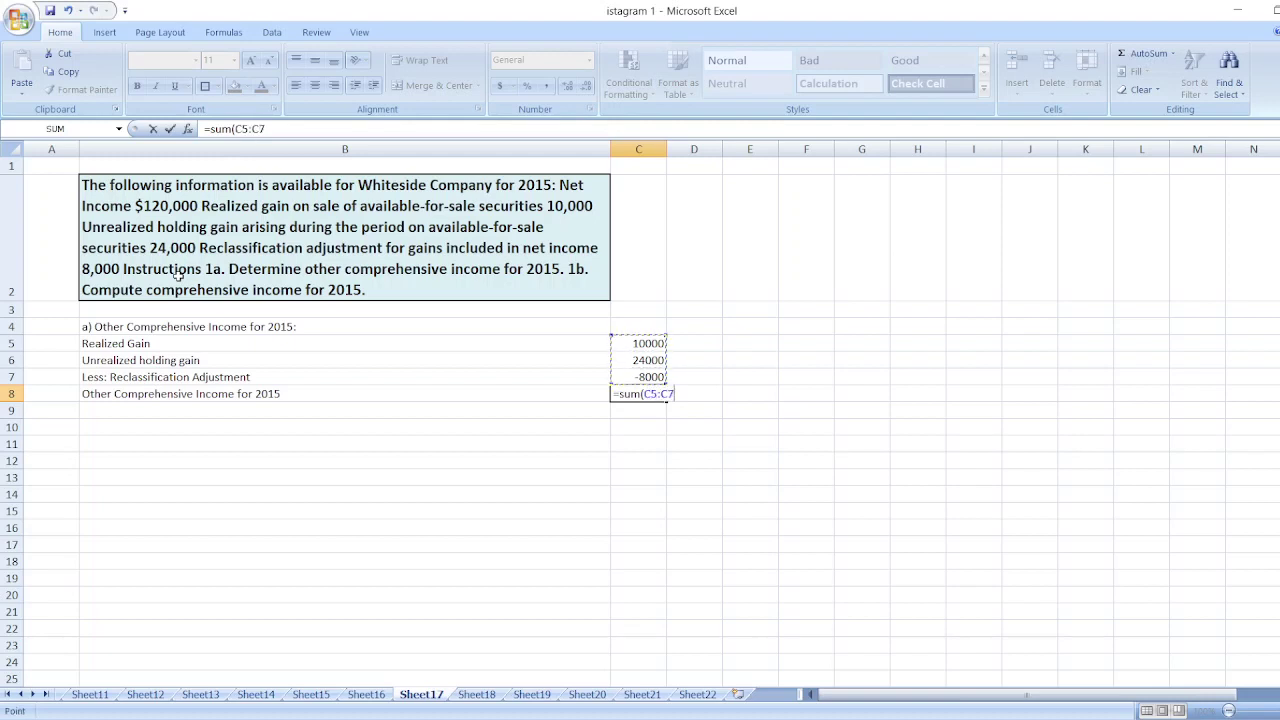
pyautogui.write(')')
pyautogui.press('Return')
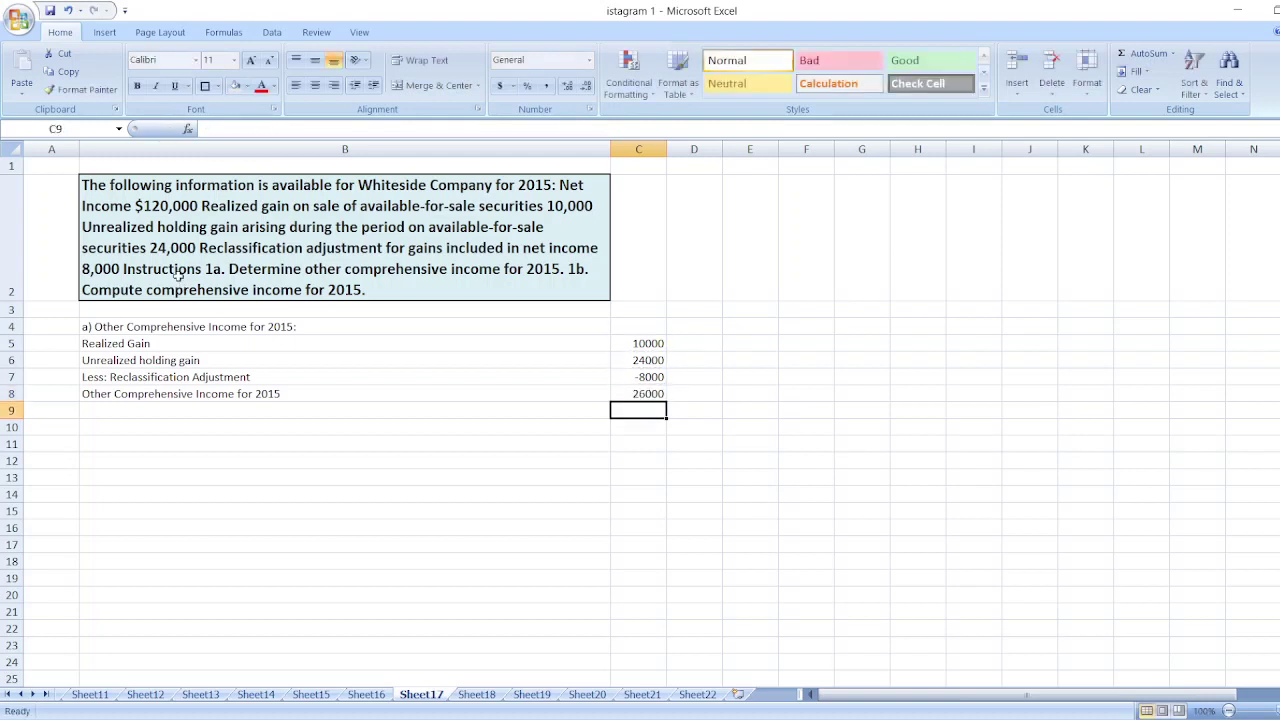
# - Bold the 26000 total row (B8:C8) and the part a) heading in B4
pyautogui.click(166, 410)
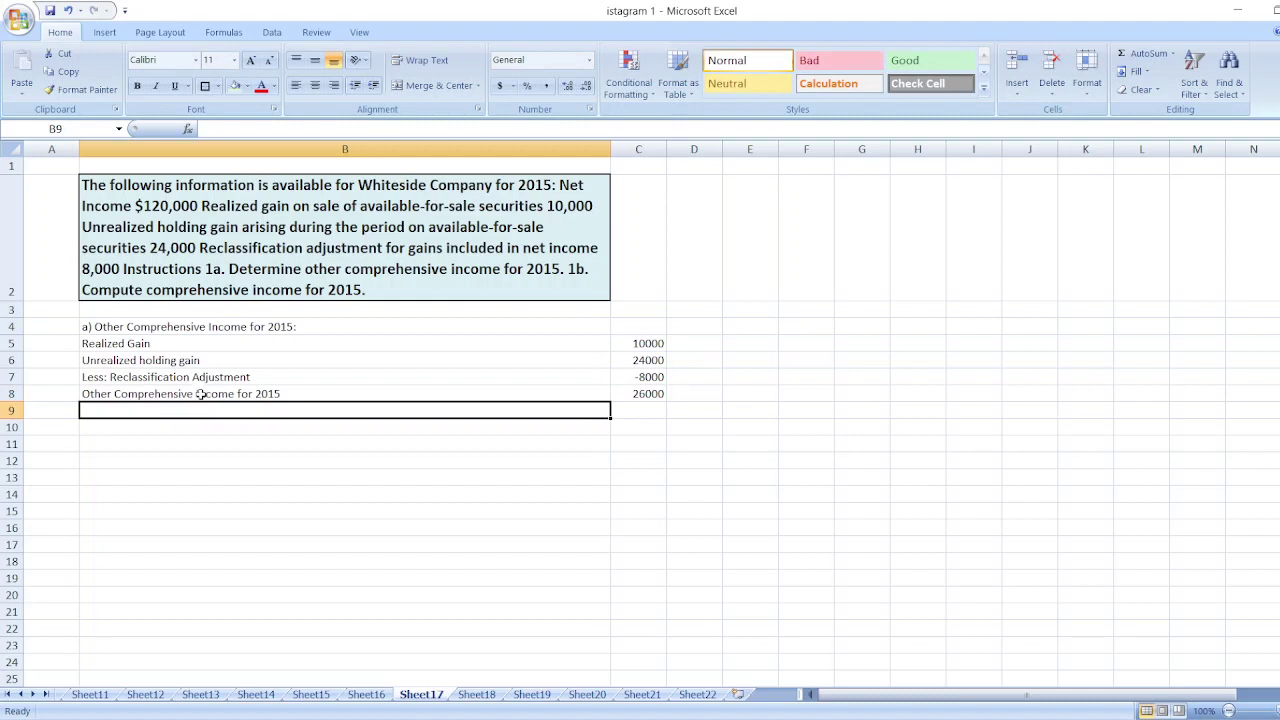
pyautogui.click(201, 395)
pyautogui.hotkey('shift', 'Right')
pyautogui.hotkey('shift', 'Right')
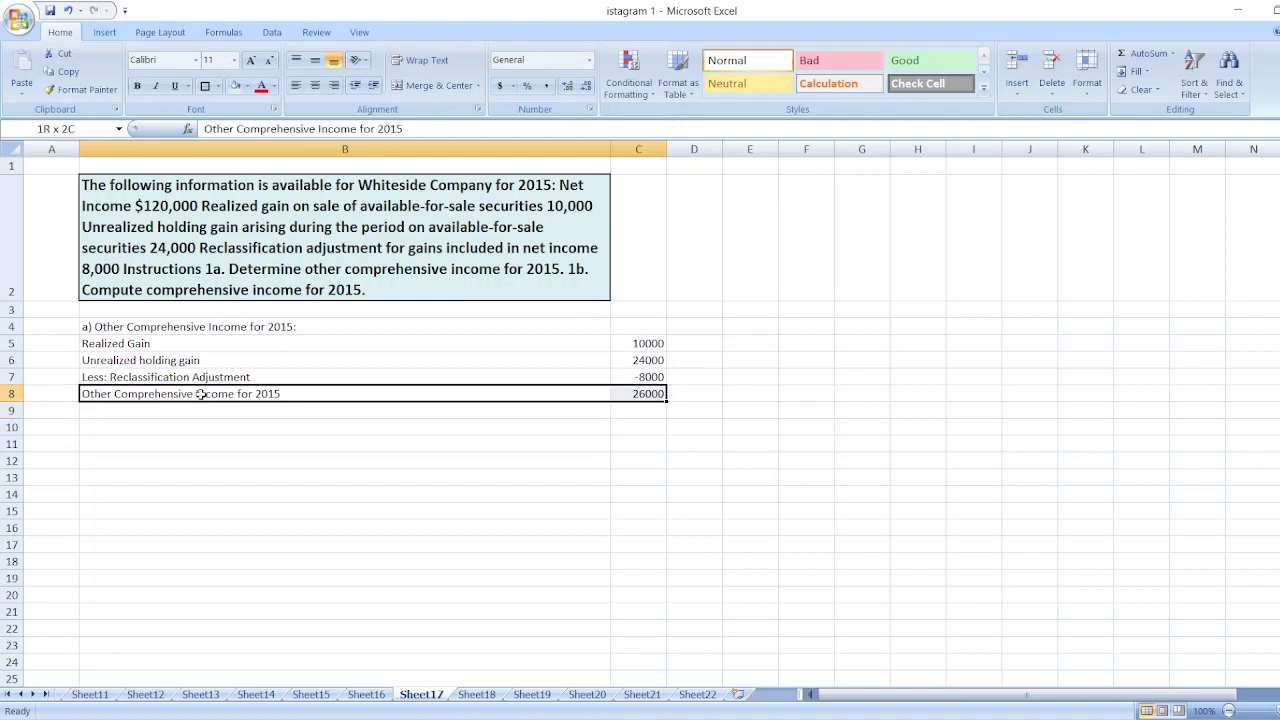
pyautogui.hotkey('ctrl', 'b')
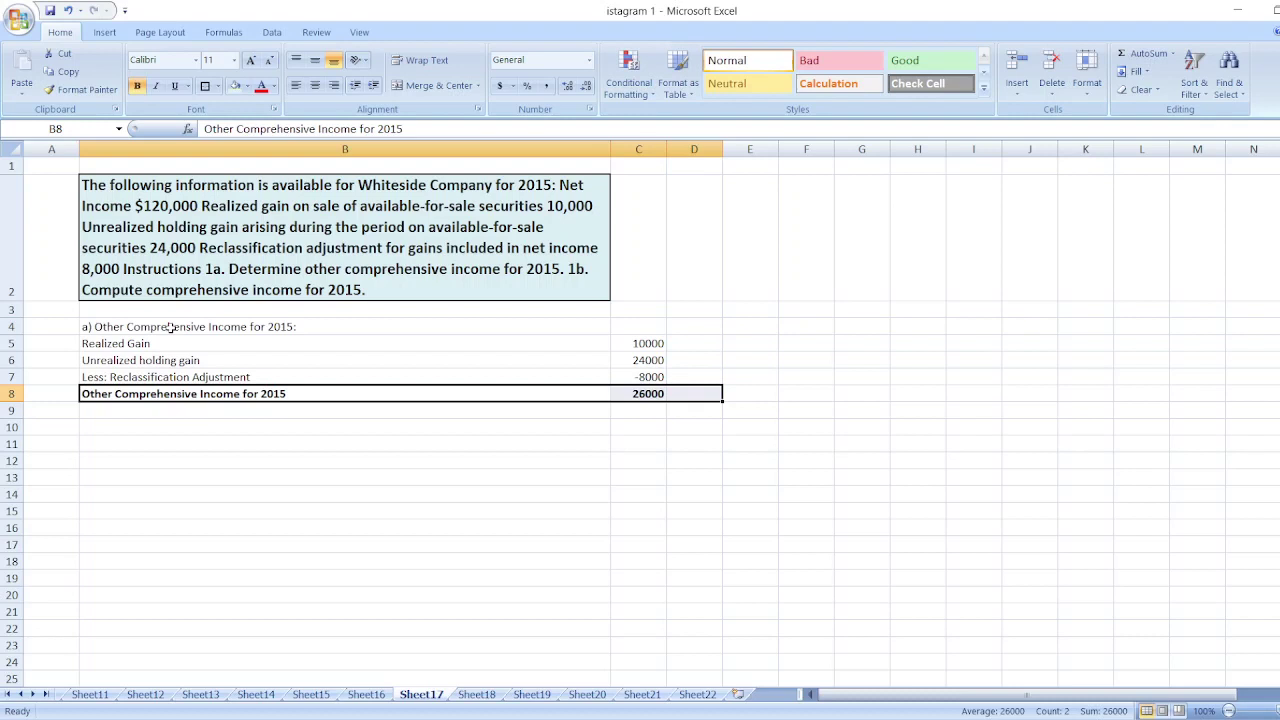
pyautogui.click(172, 327)
pyautogui.hotkey('ctrl', 'b')
# - Enter 'b) Comprehensive Income for 2015:' in B11, adding the missing colon
pyautogui.click(203, 443)
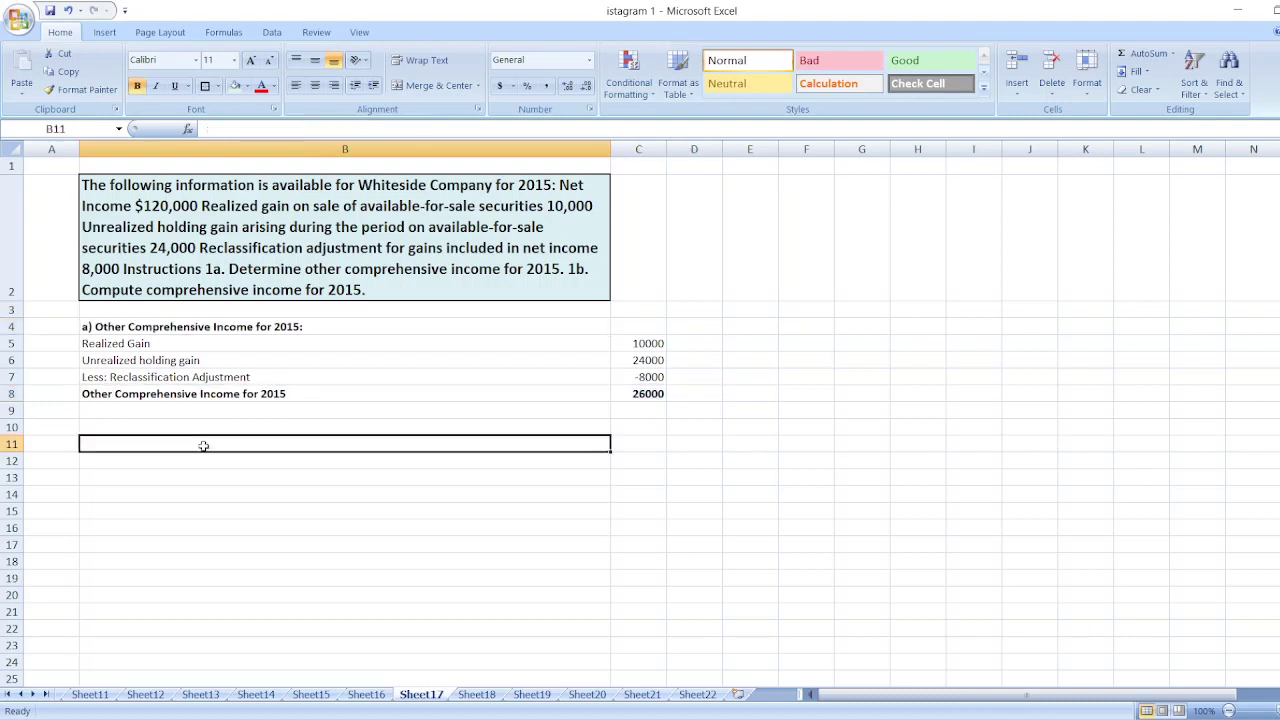
pyautogui.write('b)')
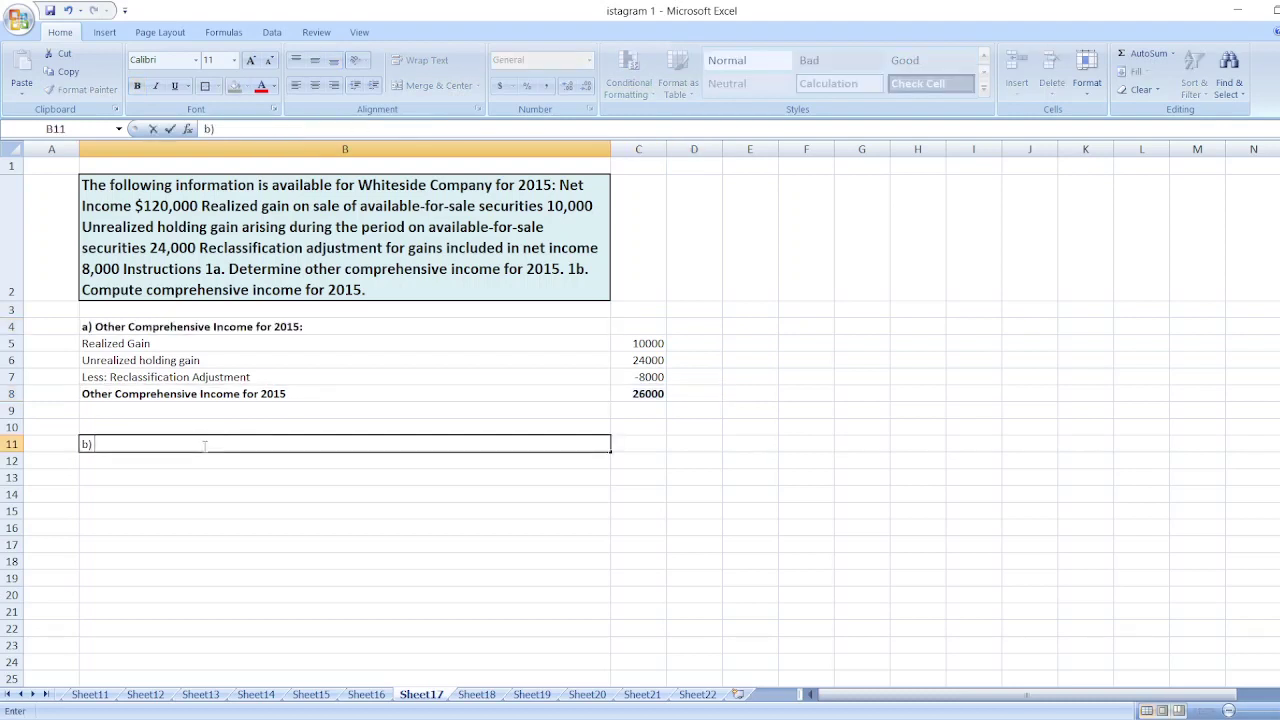
pyautogui.write(' Comprehensive Incom')
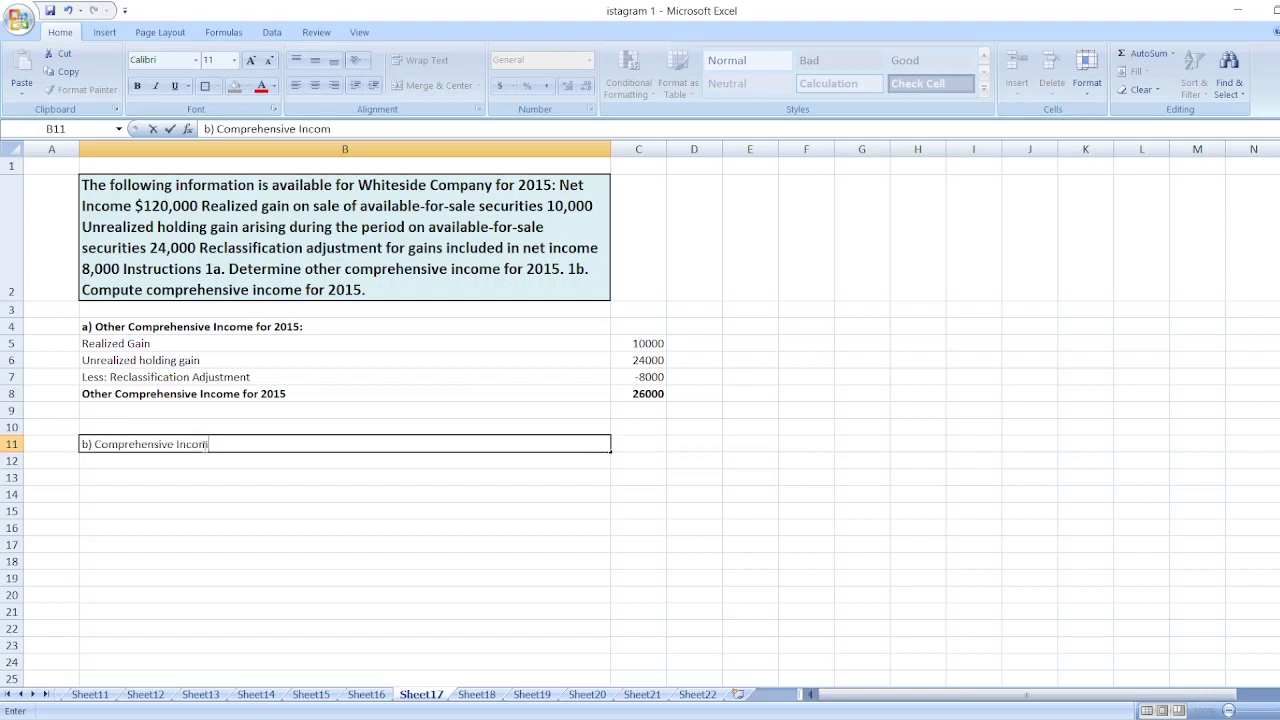
pyautogui.write('e for 2015')
pyautogui.press('Tab')
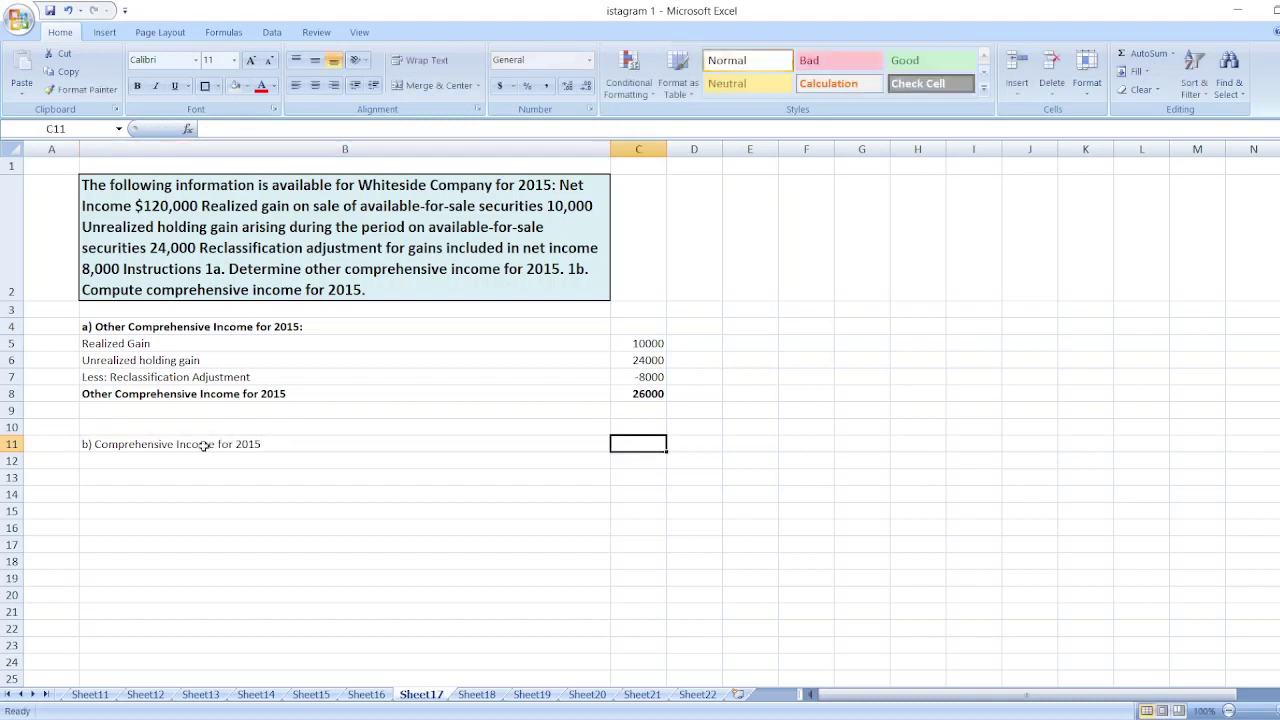
pyautogui.doubleClick(250, 444)
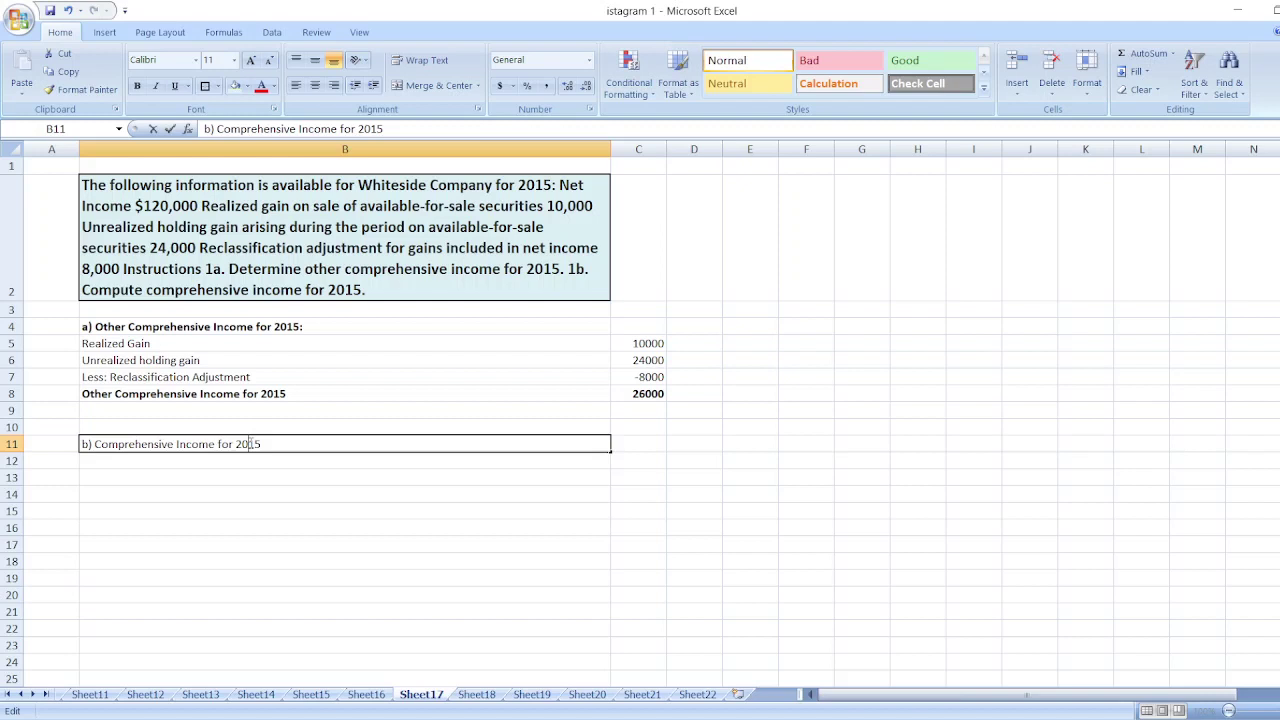
pyautogui.write(':')
pyautogui.press('Return')
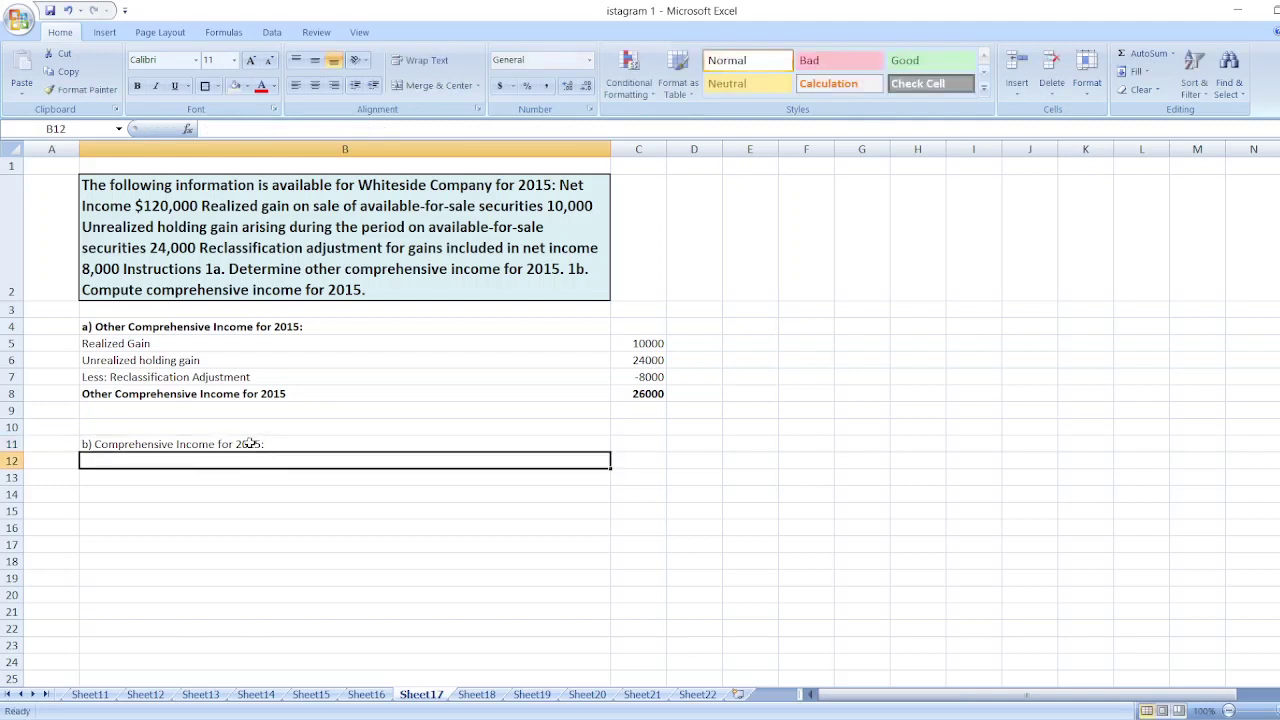
# - Enter Net Income $120,000 and an Other Comprehensive Income for 2015 row equal to =C8 (26000)
pyautogui.write('Net Income')
pyautogui.press('Tab')
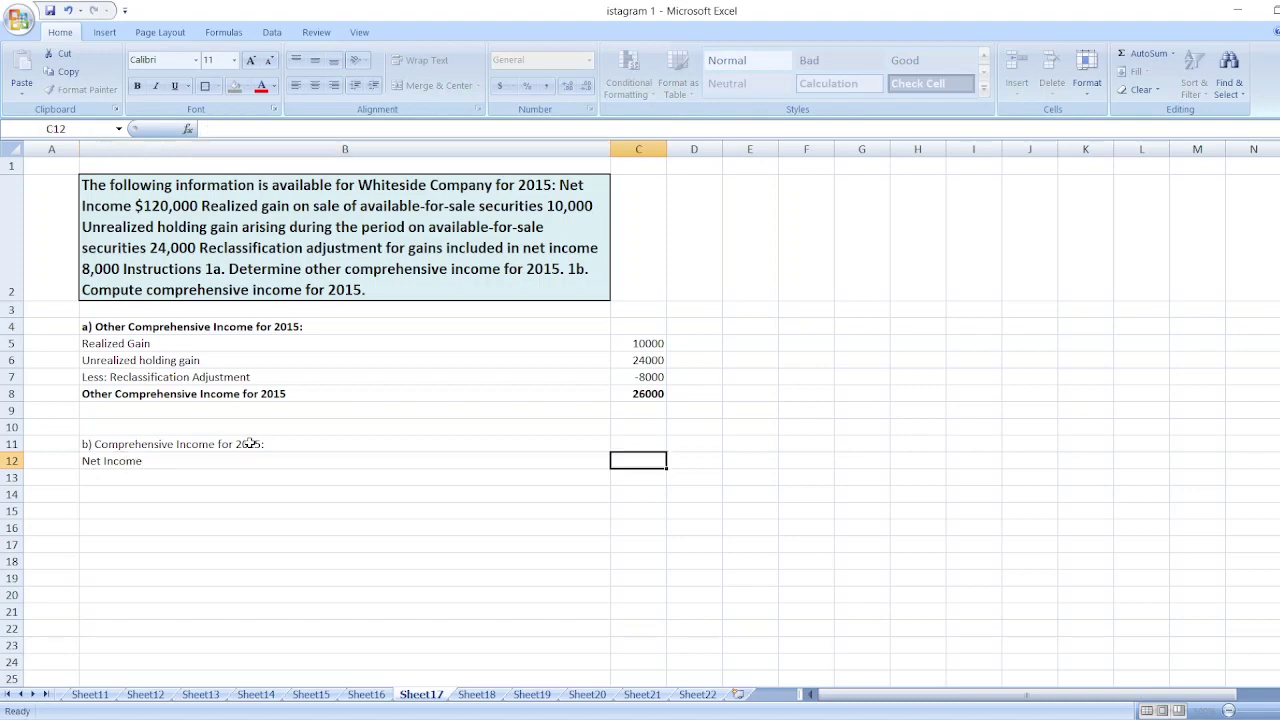
pyautogui.write('$120,000')
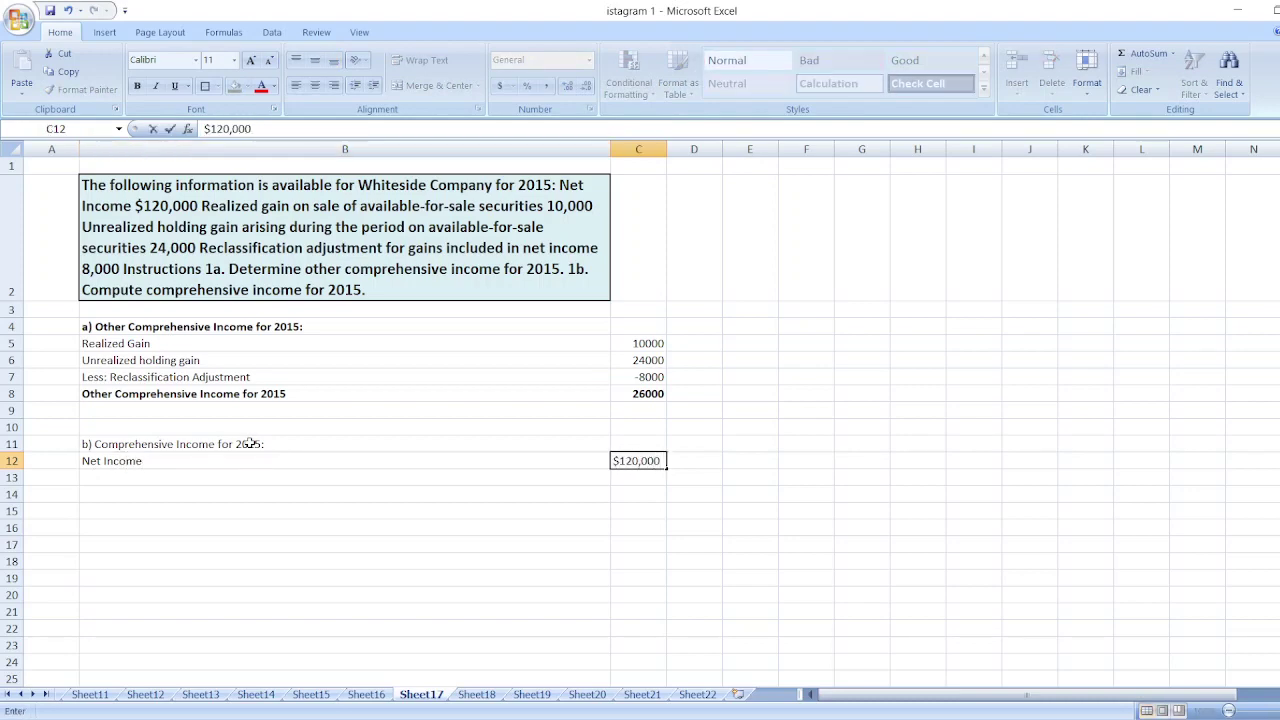
pyautogui.press('Return')
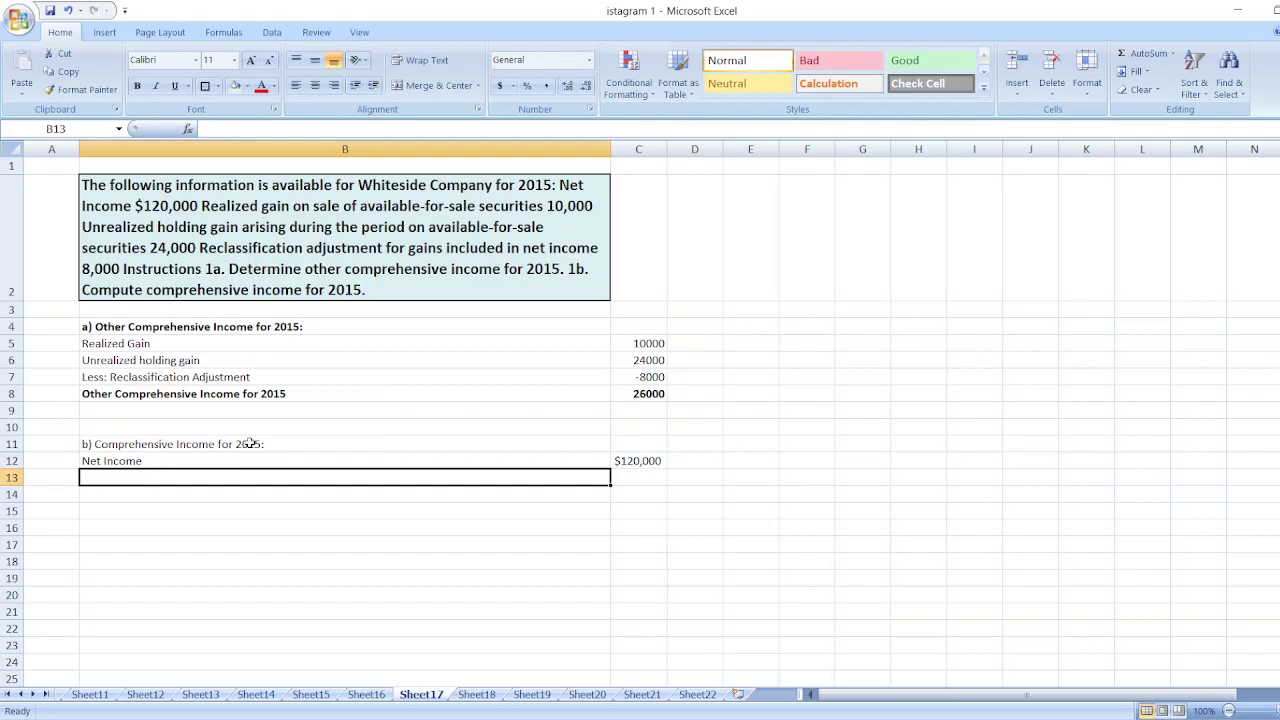
pyautogui.write('Oth')
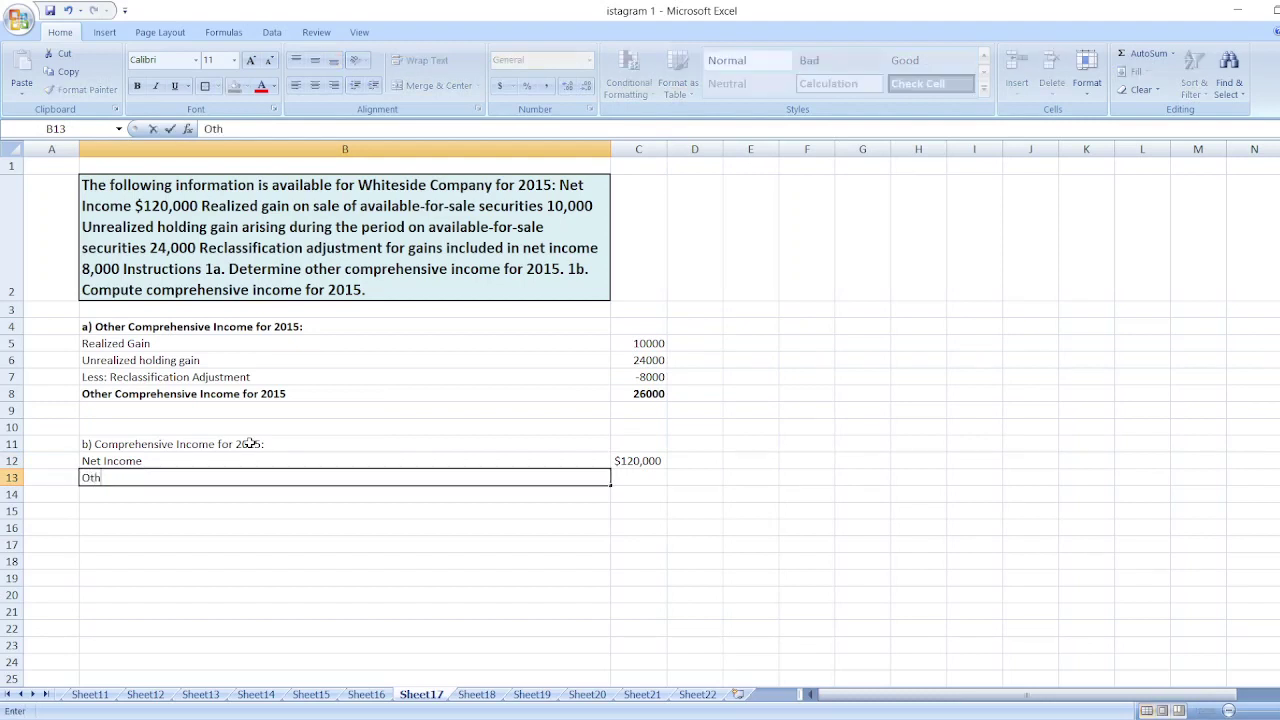
pyautogui.write('er Comprehensive Inco')
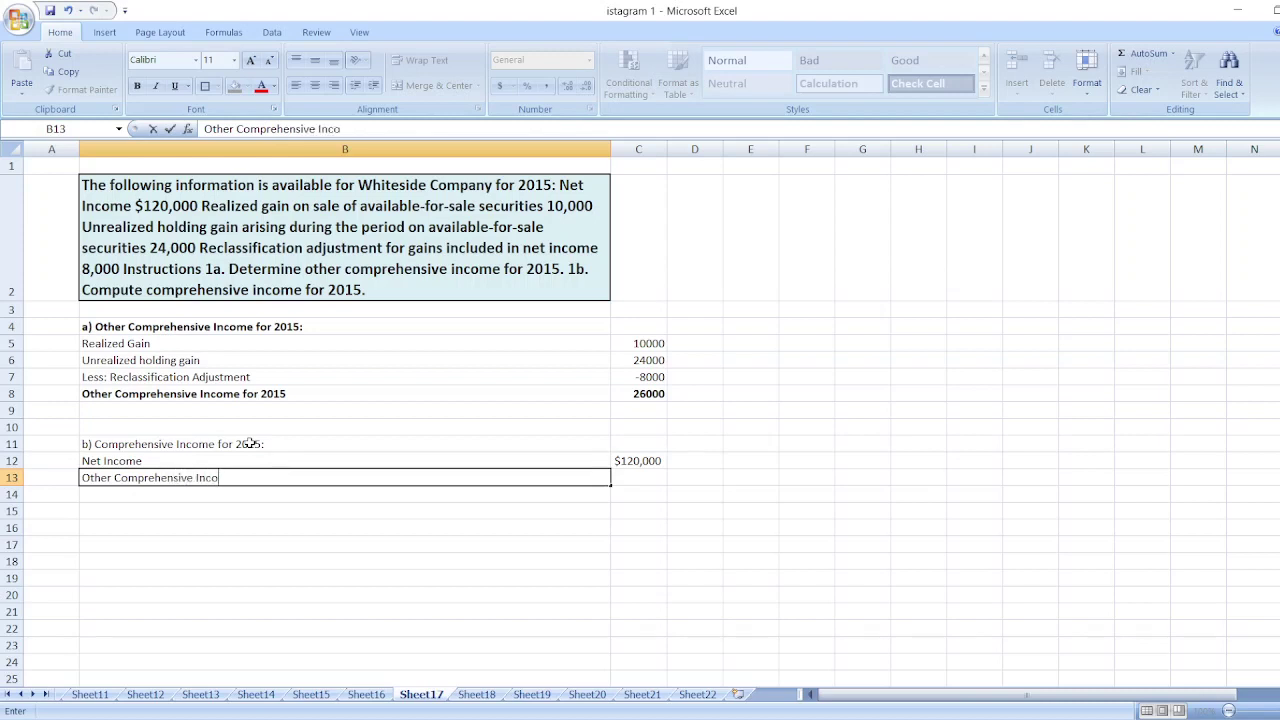
pyautogui.write('me for 2015')
pyautogui.press('Tab')
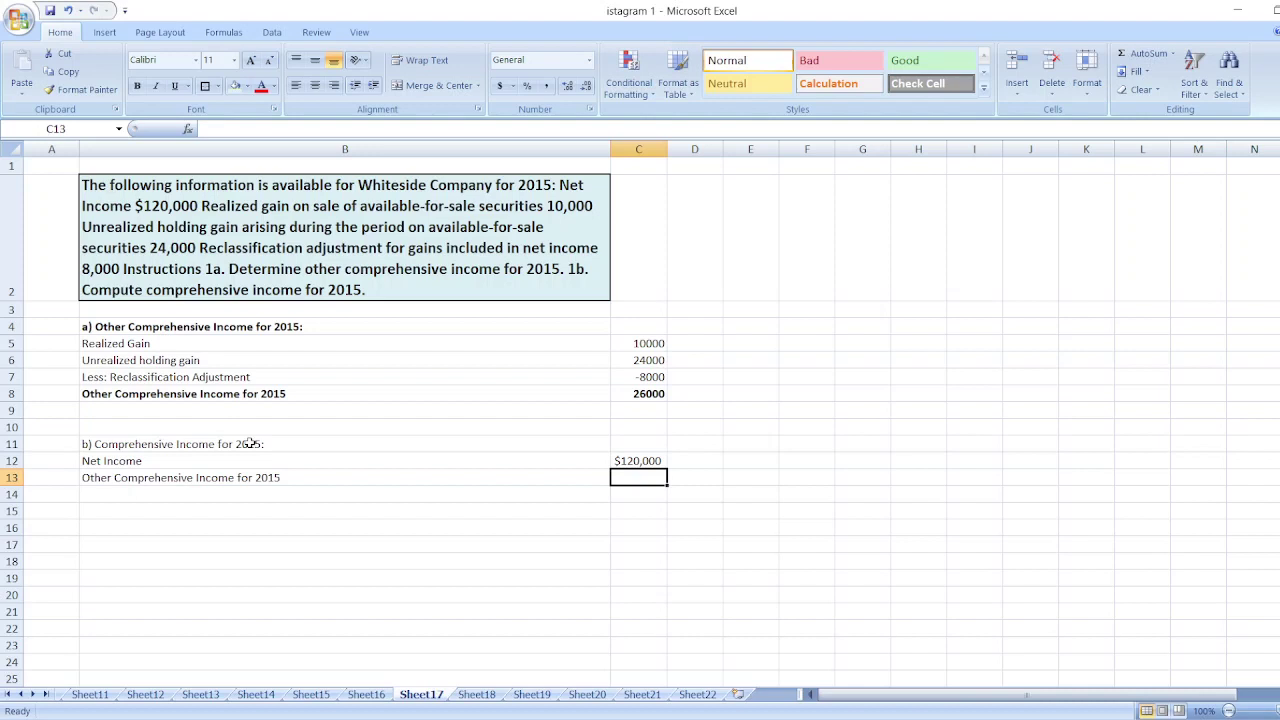
pyautogui.write('=')
pyautogui.press('Up')
pyautogui.press('Up')
pyautogui.press('Up')
pyautogui.press('Up')
pyautogui.press('Up')
pyautogui.press('Return')
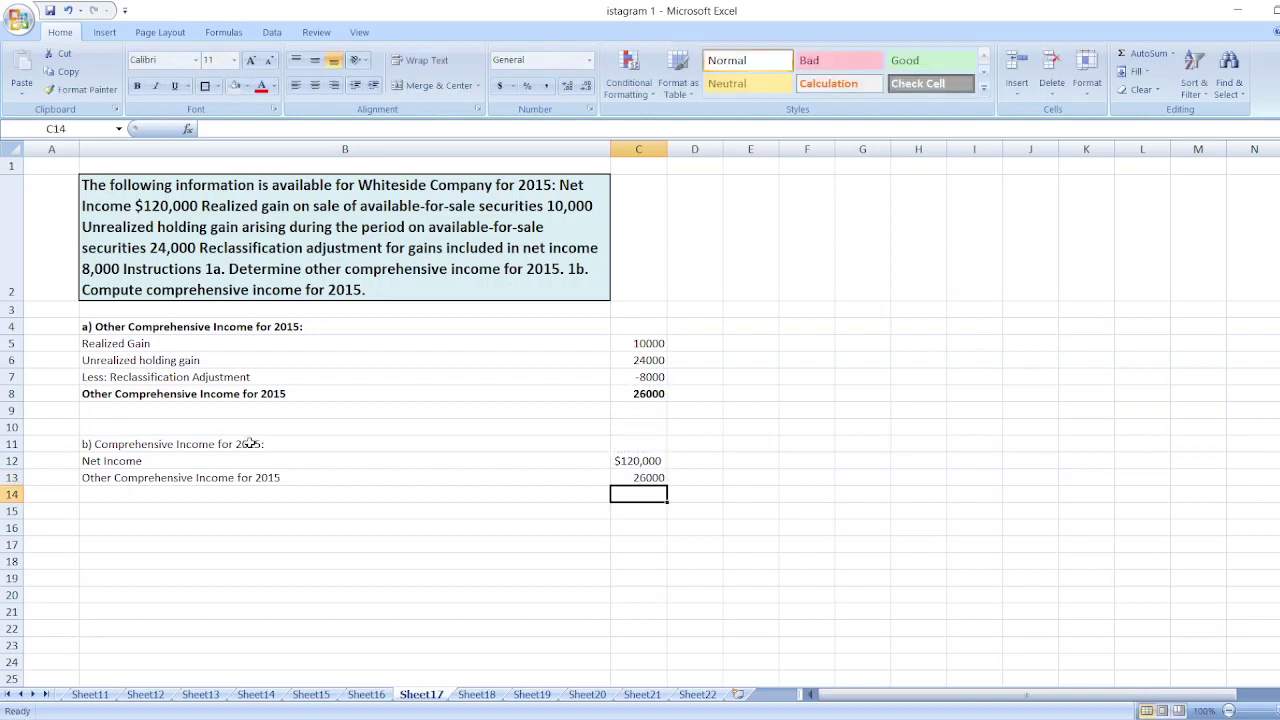
# - Add 'Total Comprehensive Income for 2015' in row 14 as =C12+C13, showing $146,000
pyautogui.write('Total C')
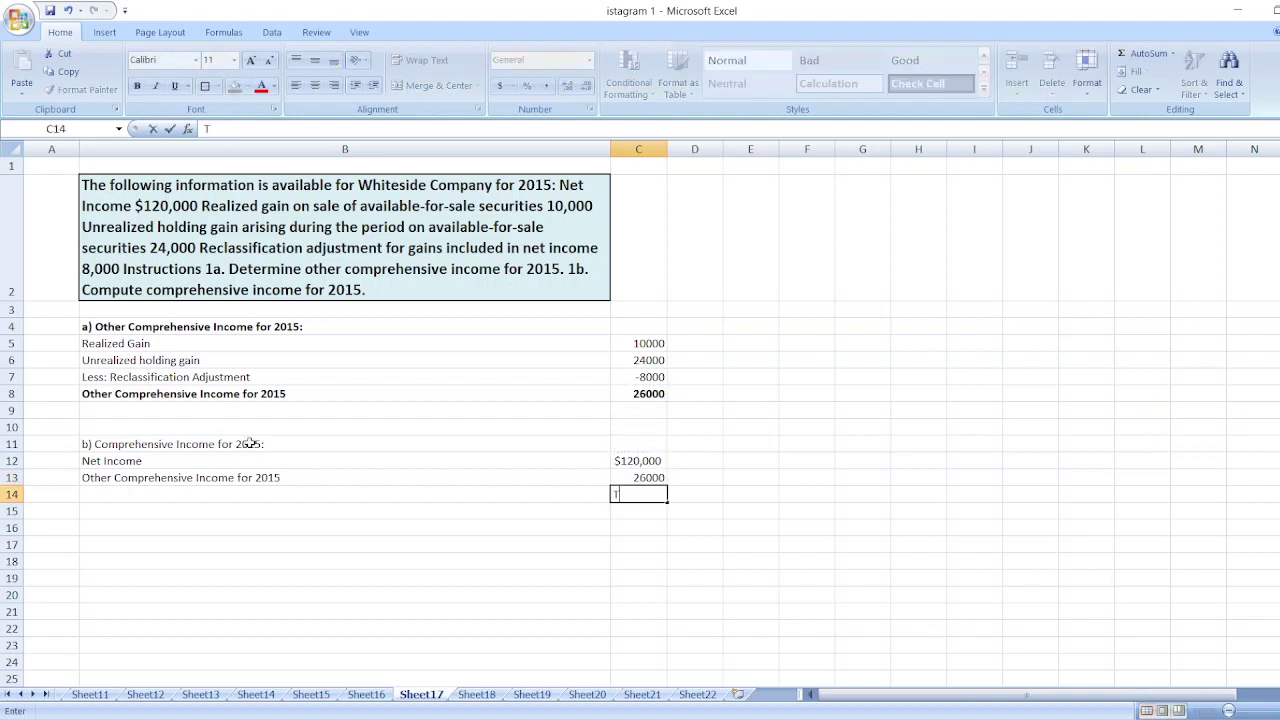
pyautogui.press('BackSpace')
pyautogui.press('BackSpace')
pyautogui.press('BackSpace')
pyautogui.press('BackSpace')
pyautogui.press('BackSpace')
pyautogui.press('BackSpace')
pyautogui.press('BackSpace')
pyautogui.press('Left')
pyautogui.write('Tot')
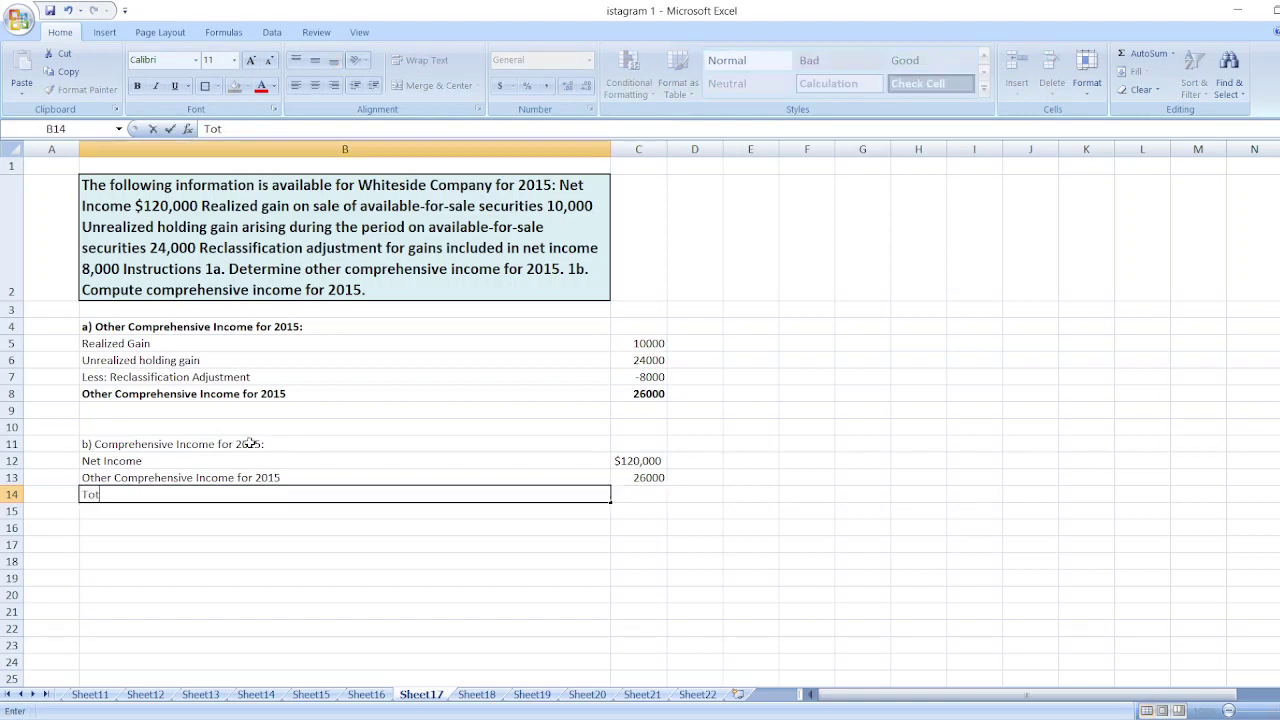
pyautogui.write('al Comprehen')
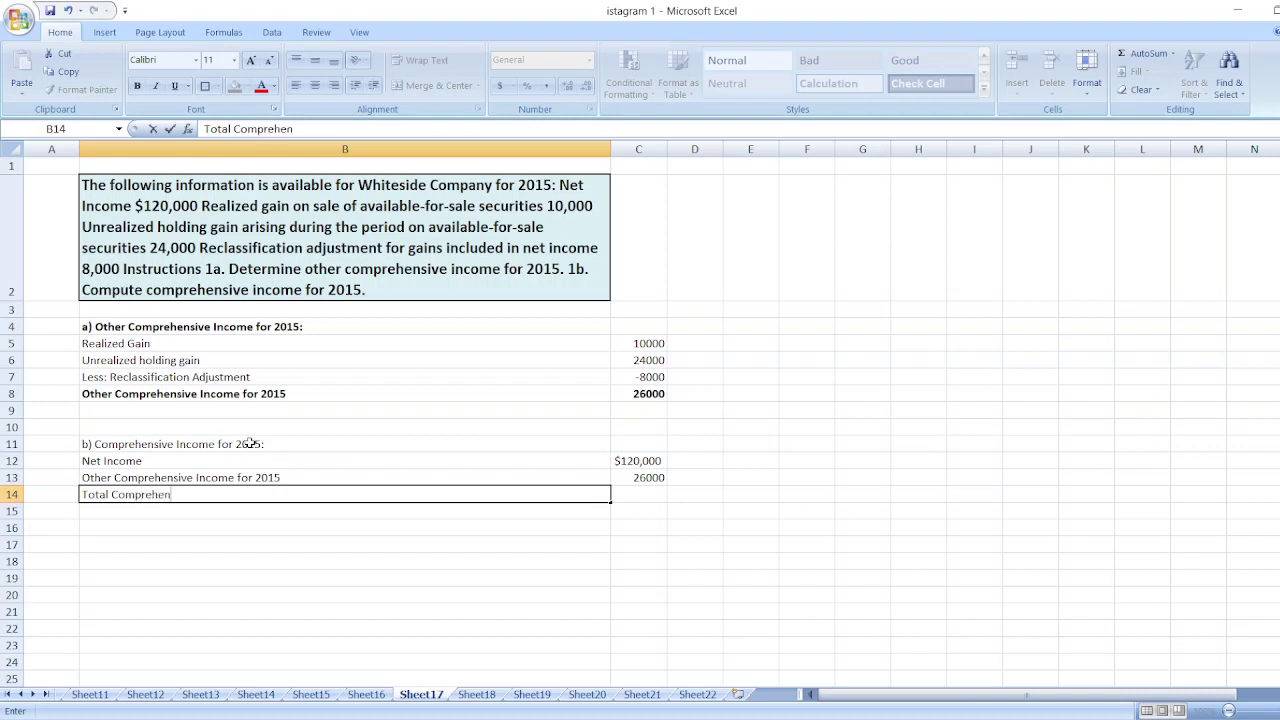
pyautogui.write('sive Income for 2')
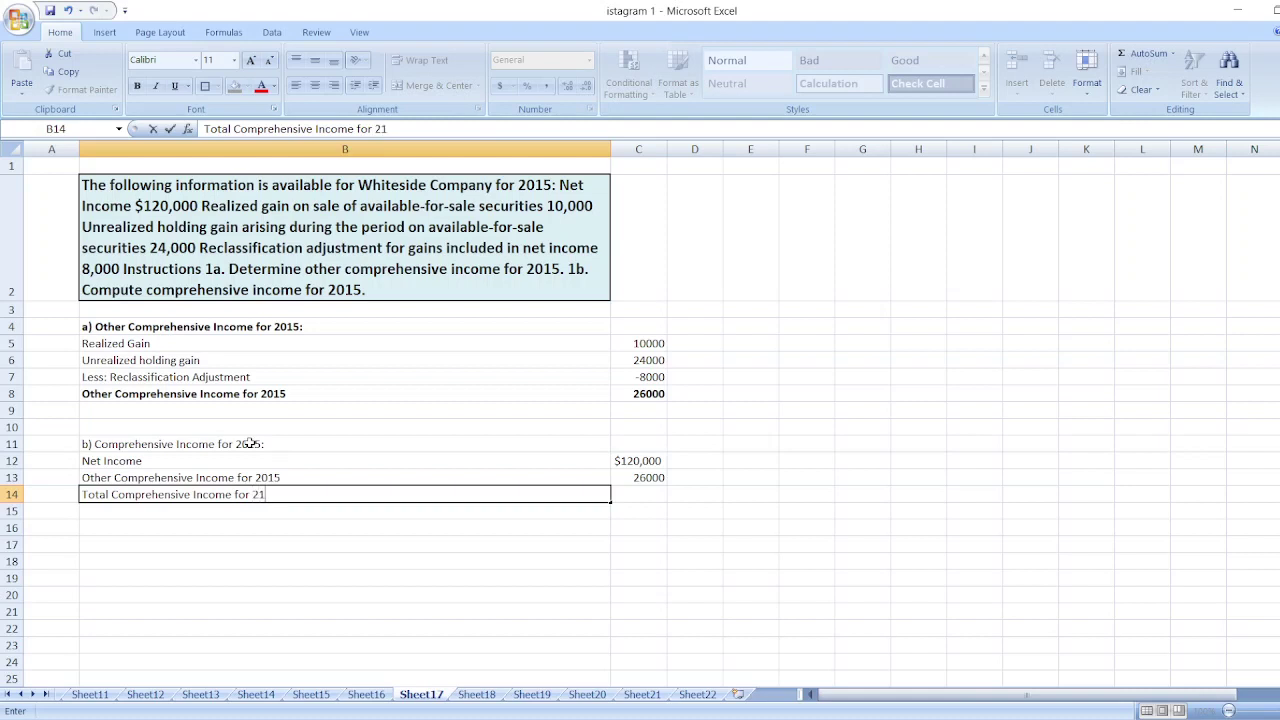
pyautogui.write('015')
pyautogui.press('Tab')
pyautogui.write('=')
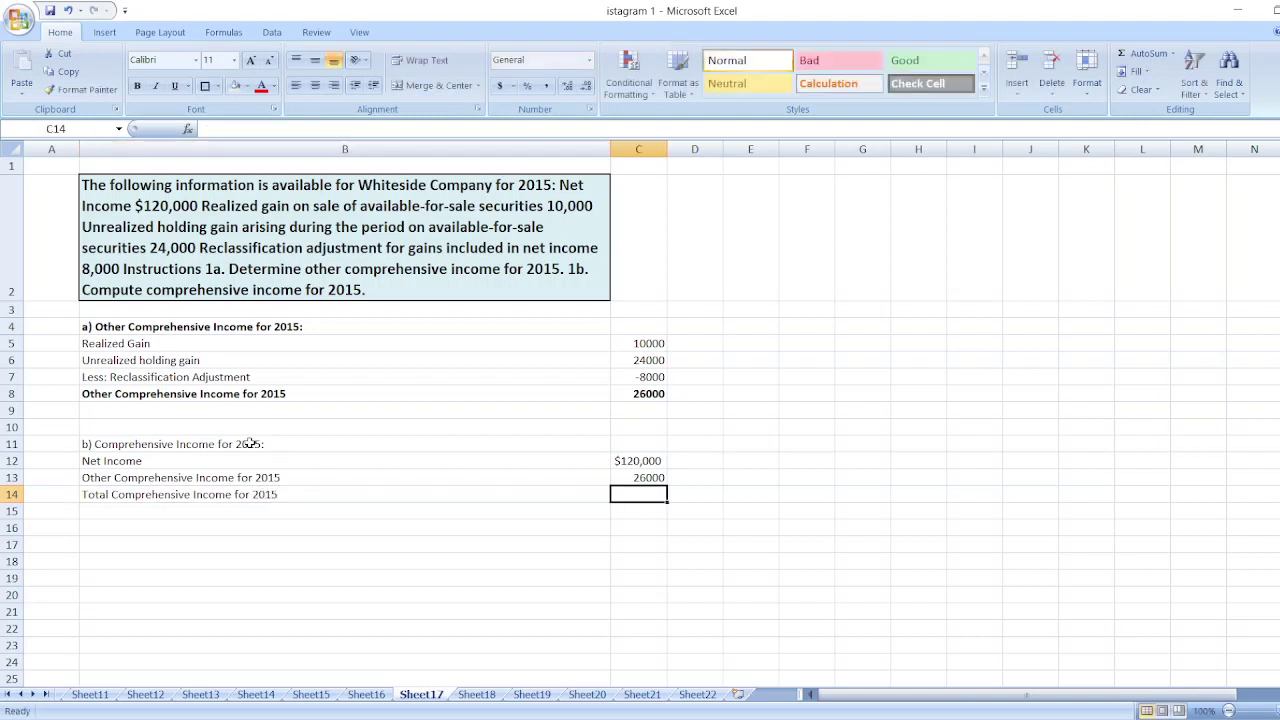
pyautogui.press('Up')
pyautogui.press('Up')
pyautogui.write('+')
pyautogui.press('Up')
pyautogui.press('Return')
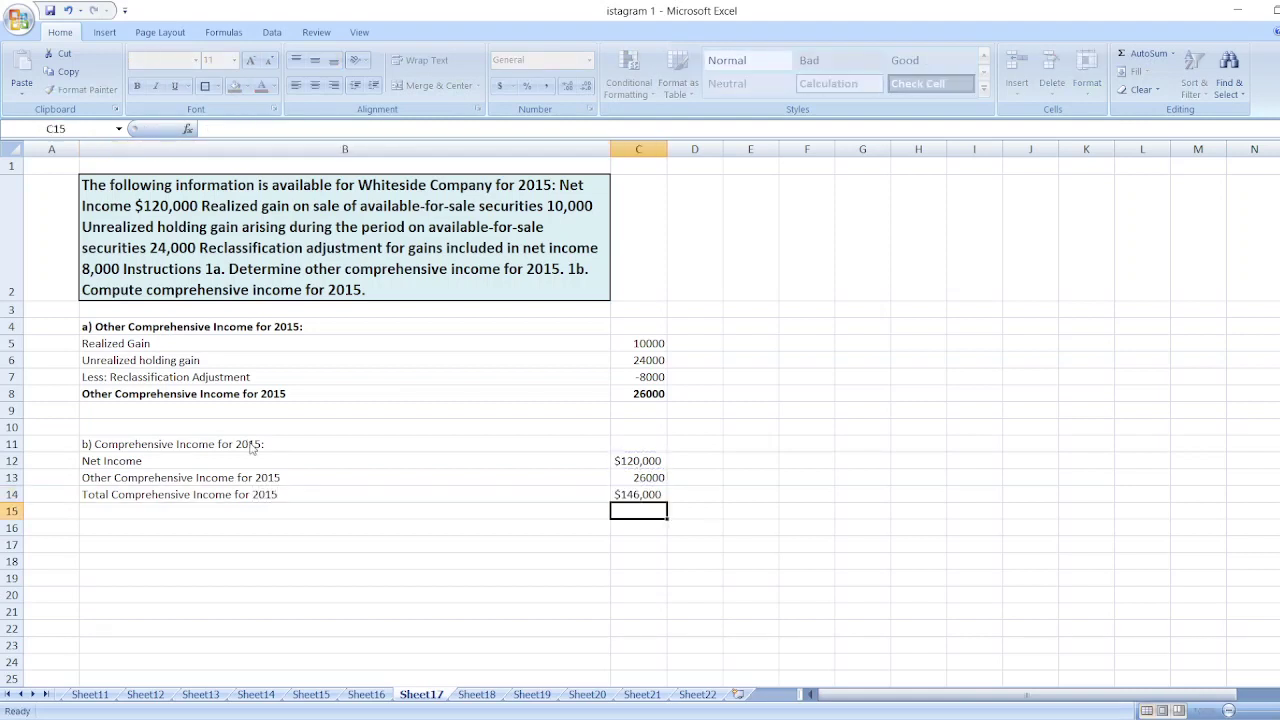
# - Bold the $146,000 total row (B14:C14) and the part b) heading
pyautogui.click(343, 481)
pyautogui.click(343, 494)
pyautogui.hotkey('shift', 'Right')
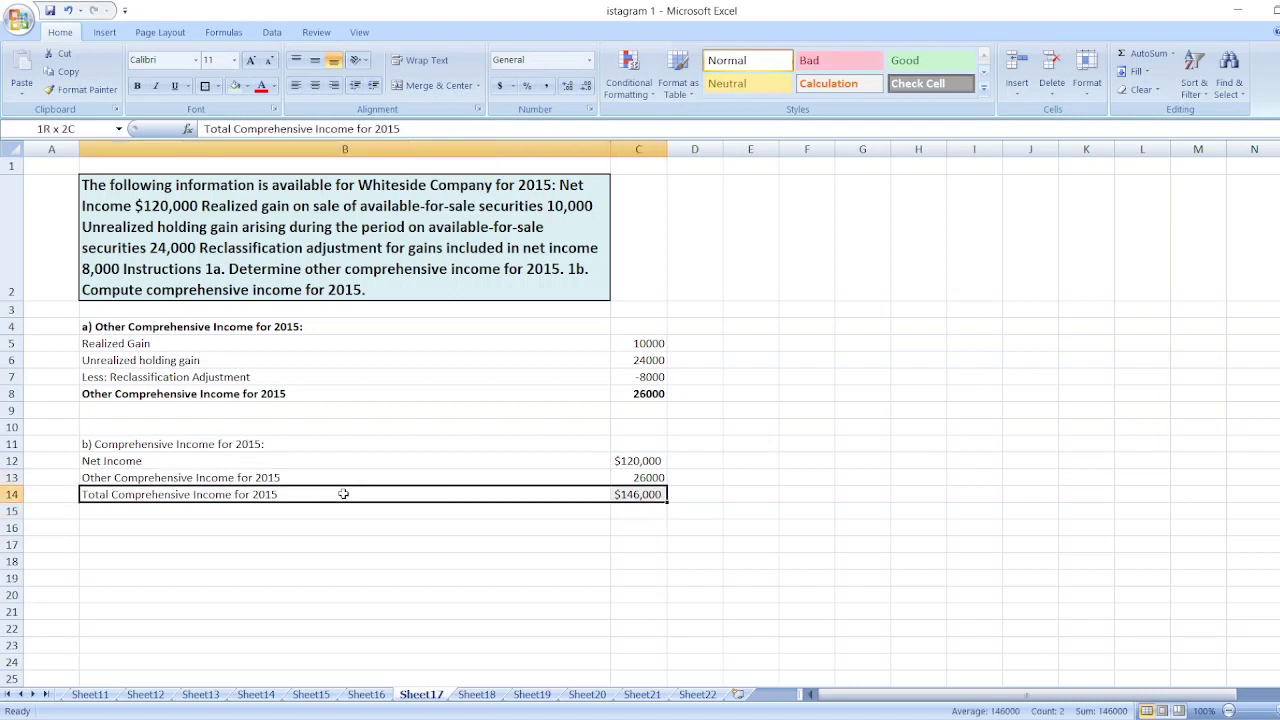
pyautogui.hotkey('ctrl', 'b')
pyautogui.press('Up')
pyautogui.press('Up')
pyautogui.press('Up')
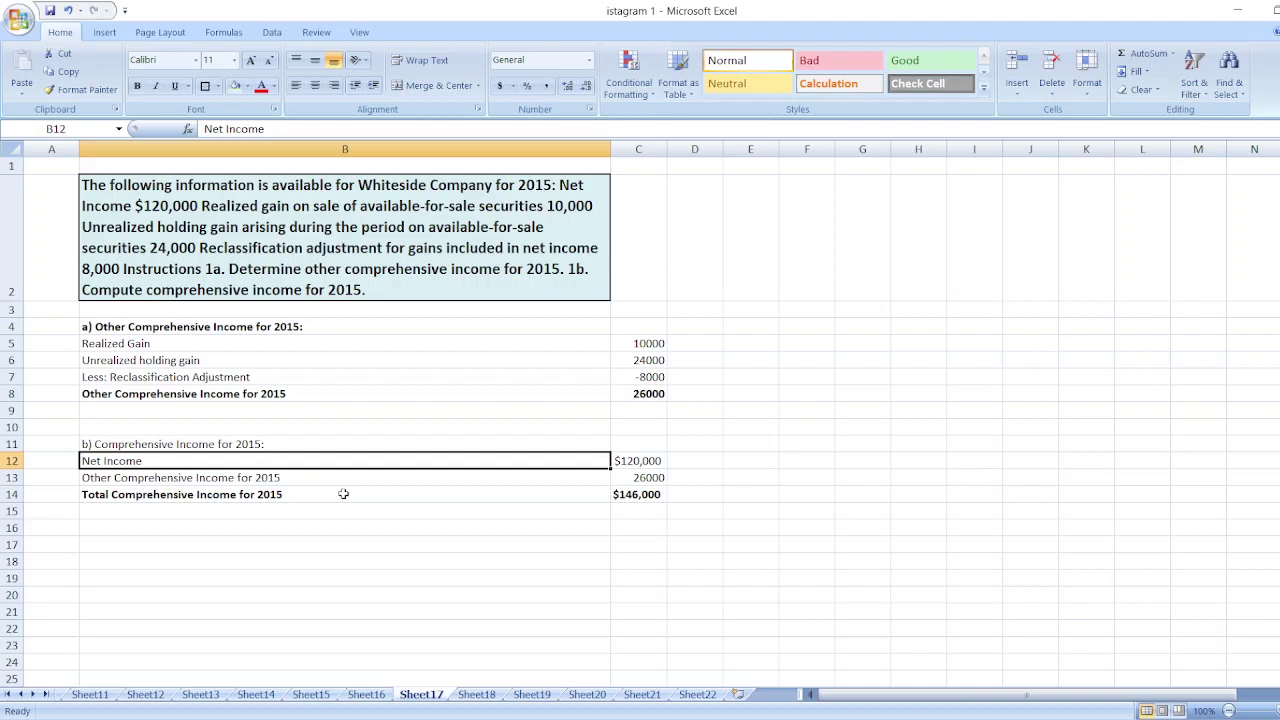
pyautogui.hotkey('ctrl', 'b')
pyautogui.click(564, 563)
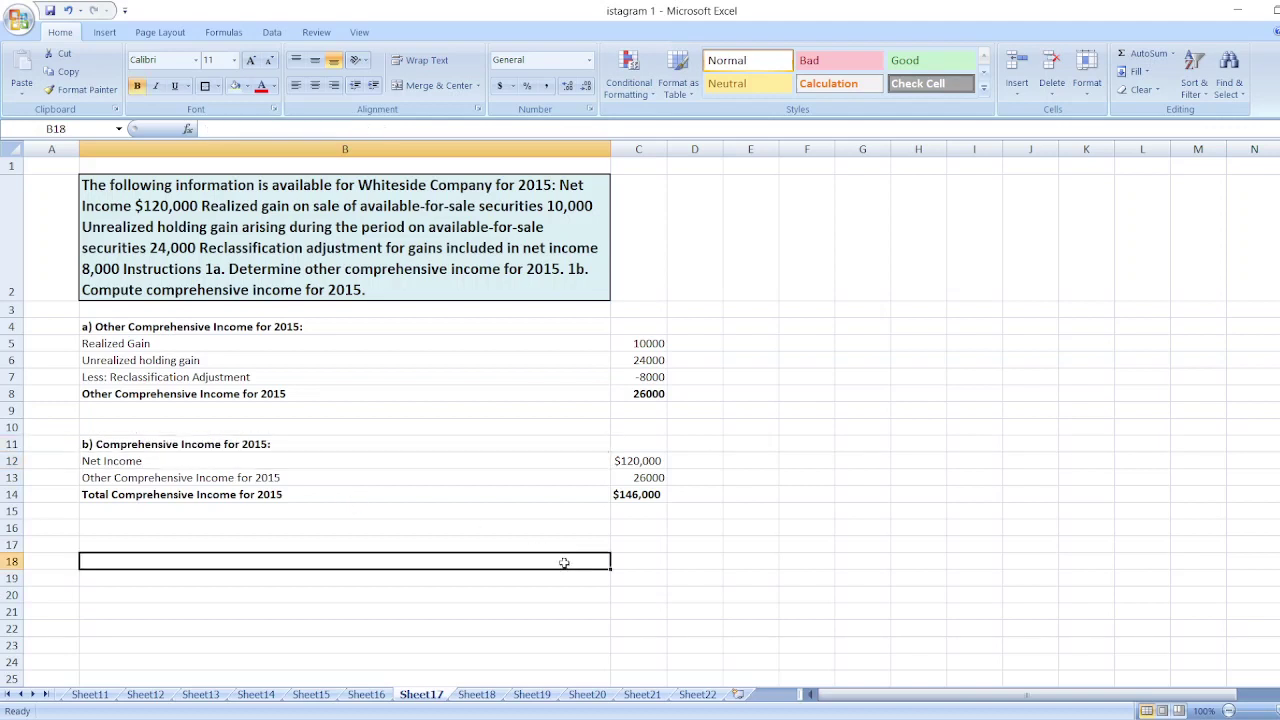